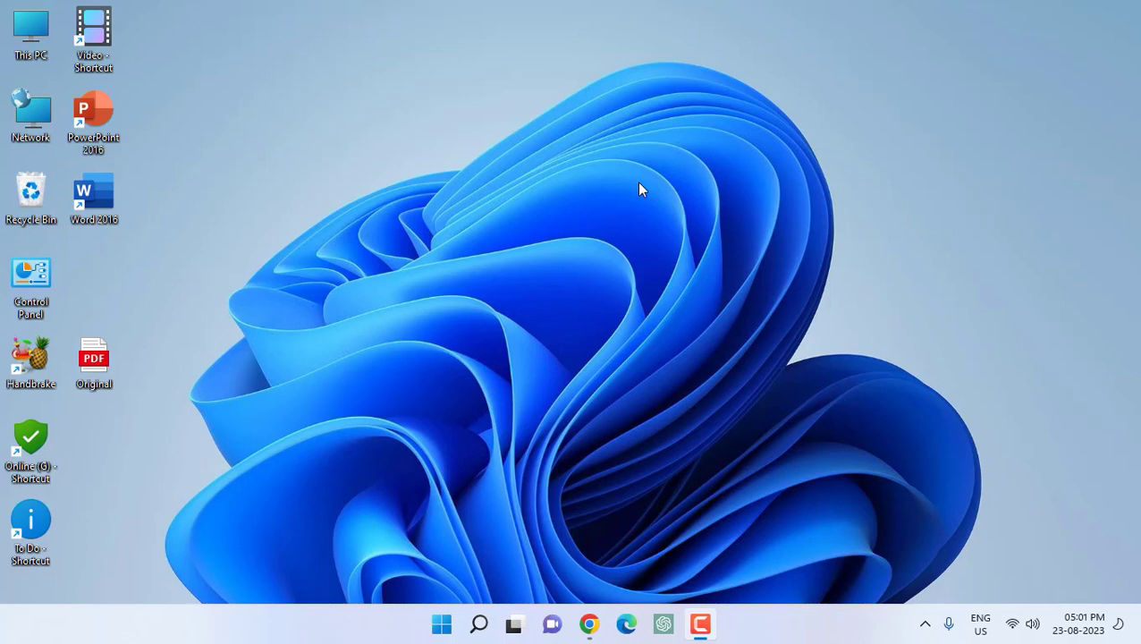
Check the Original PDF's file properties on the desktop
right_click(87, 372)
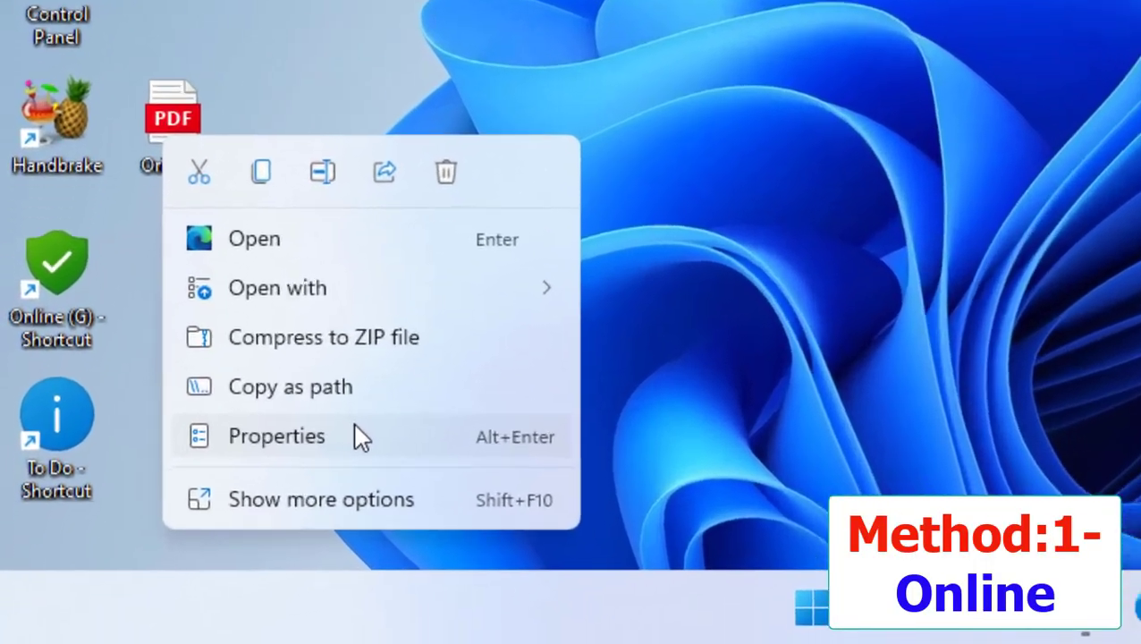
left_click(193, 530)
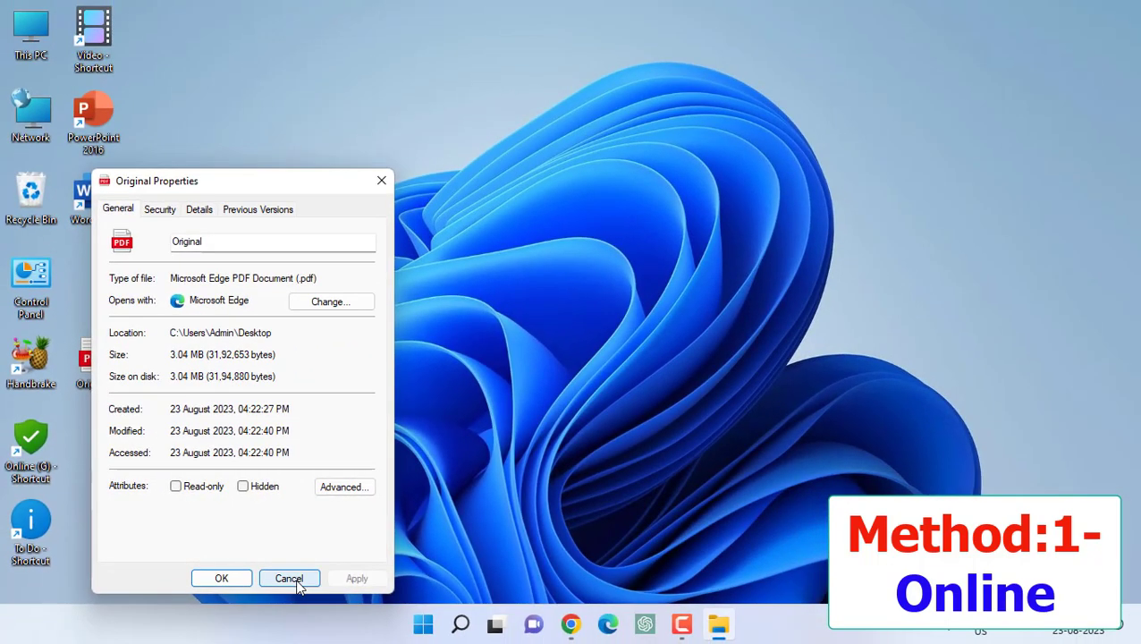
left_click(289, 579)
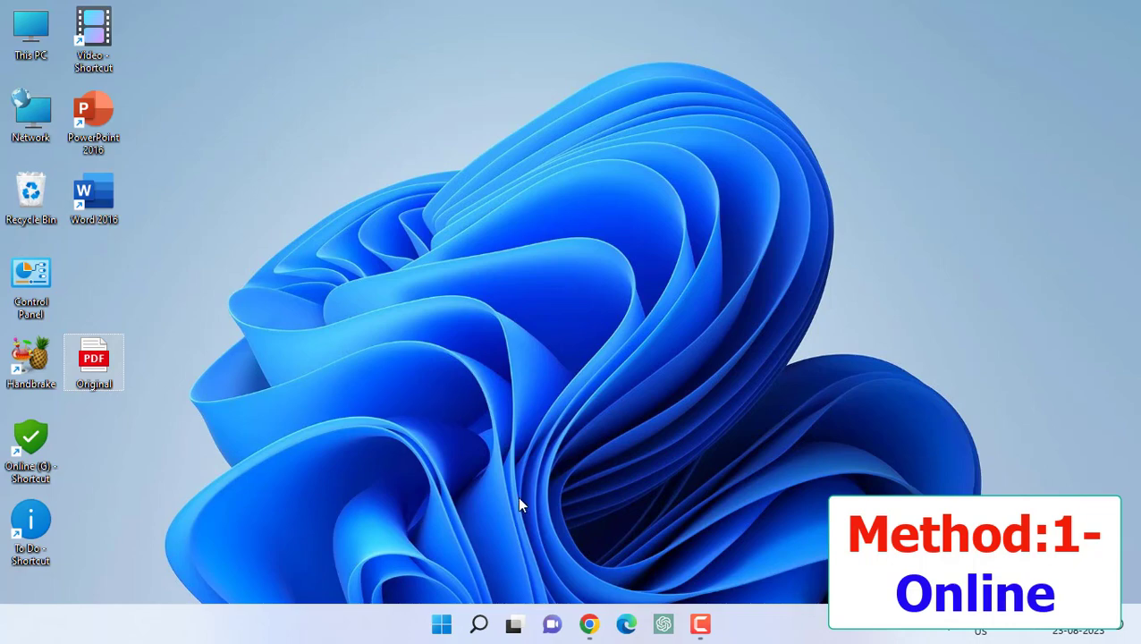
Open the first Adobe compressor search result in a new Chrome tab
left_click(588, 619)
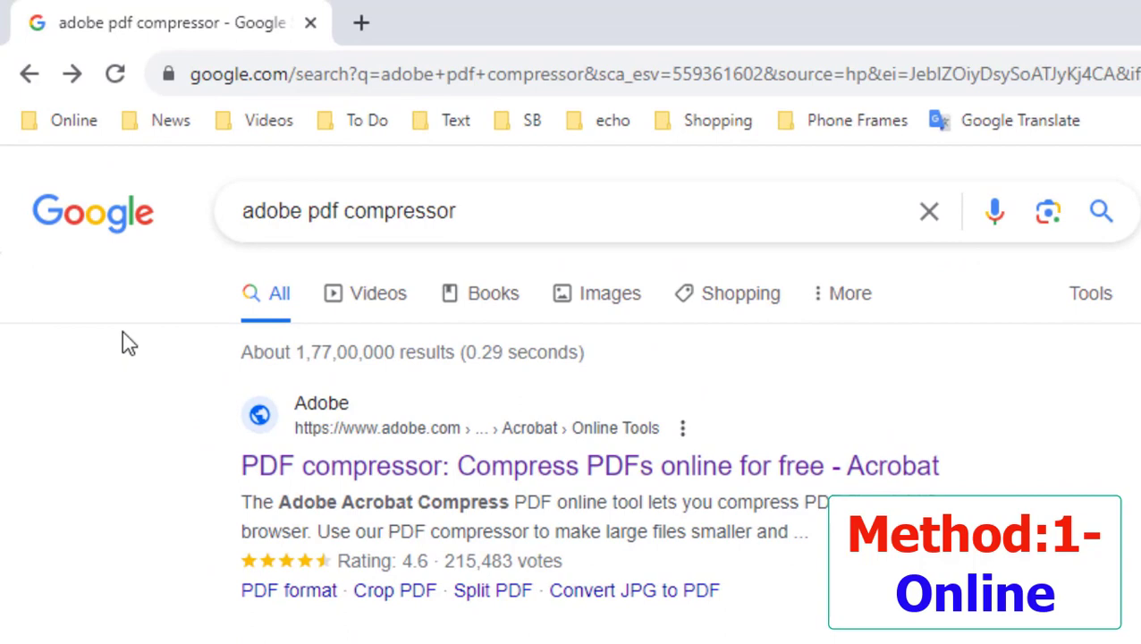
right_click(441, 474)
left_click(482, 486)
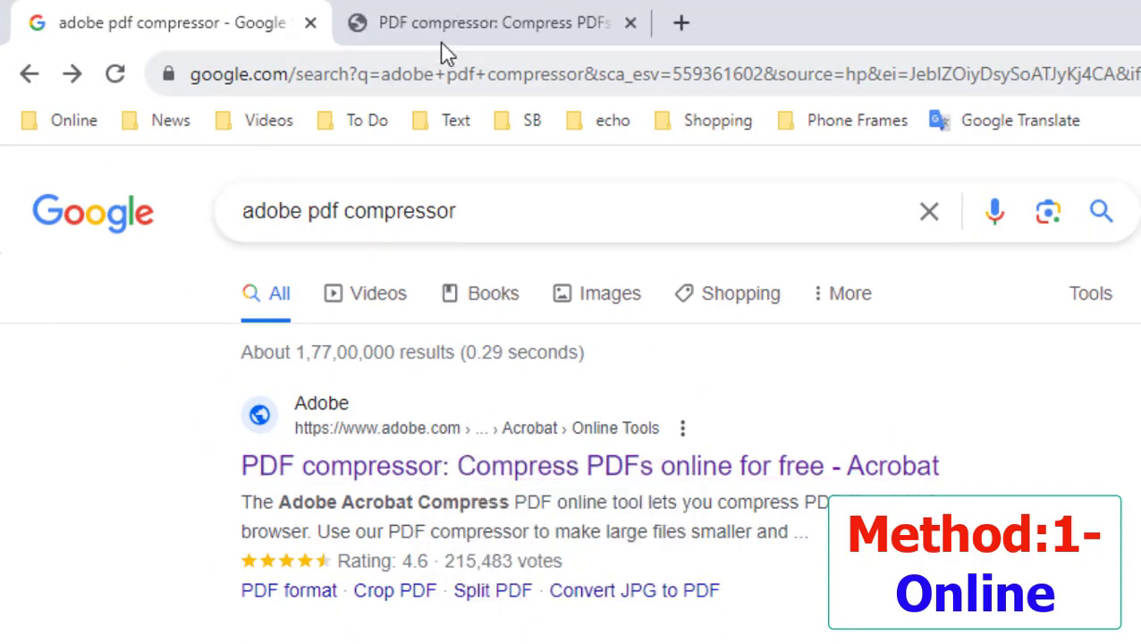
left_click(444, 27)
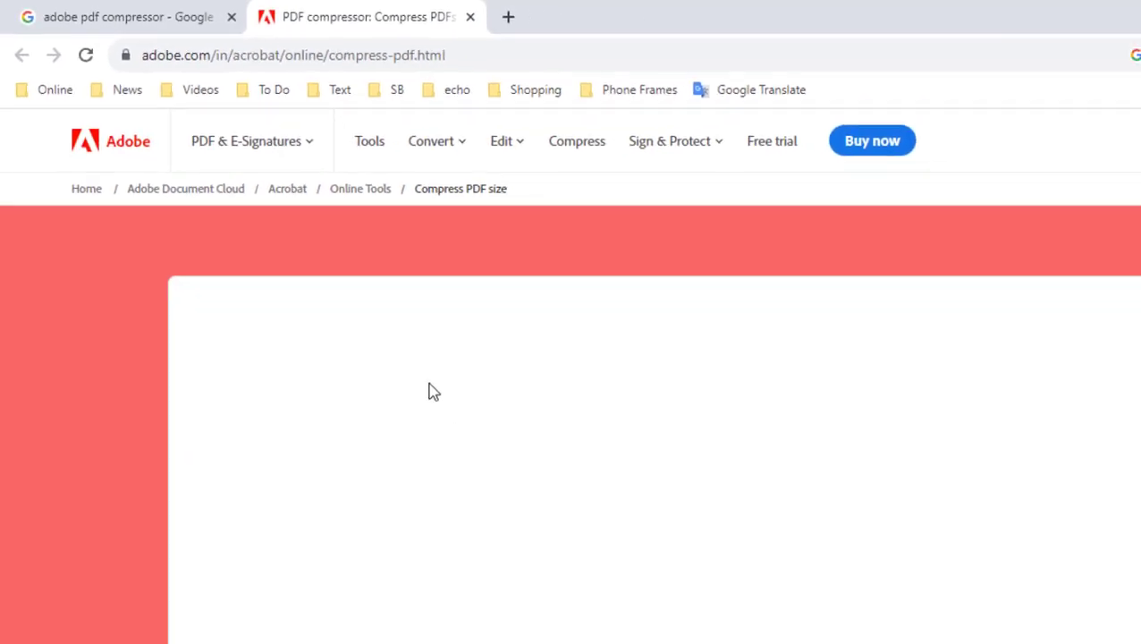
scroll(360, 328, "down", 1)
scroll(392, 361, "up", 2)
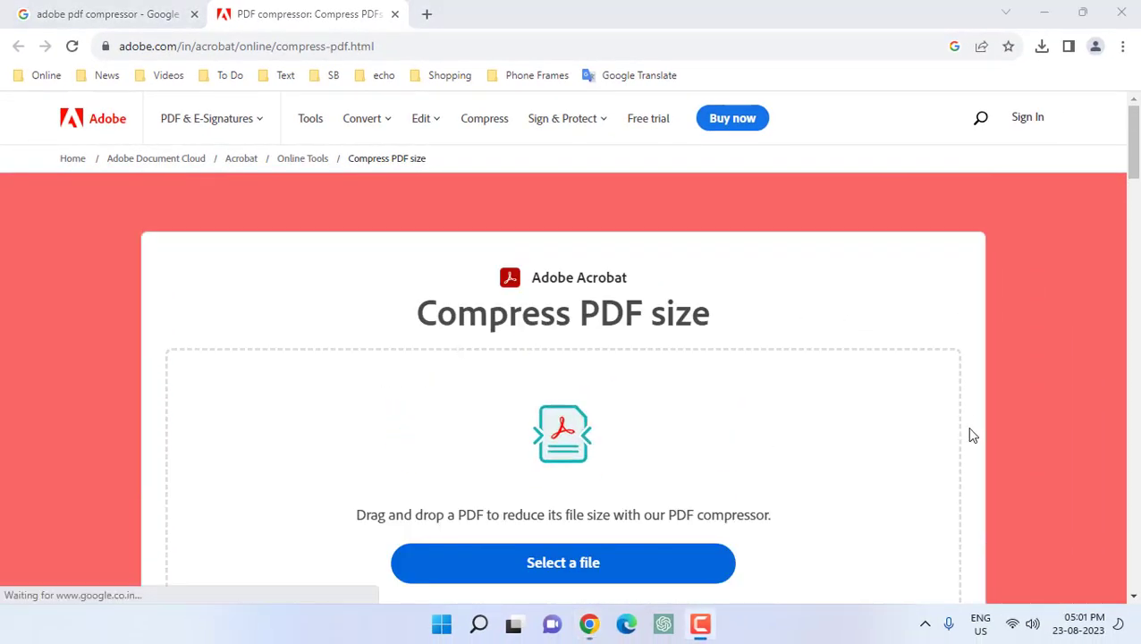
Upload the 3 MB Original PDF from the Desktop with Medium compression
left_click(549, 567)
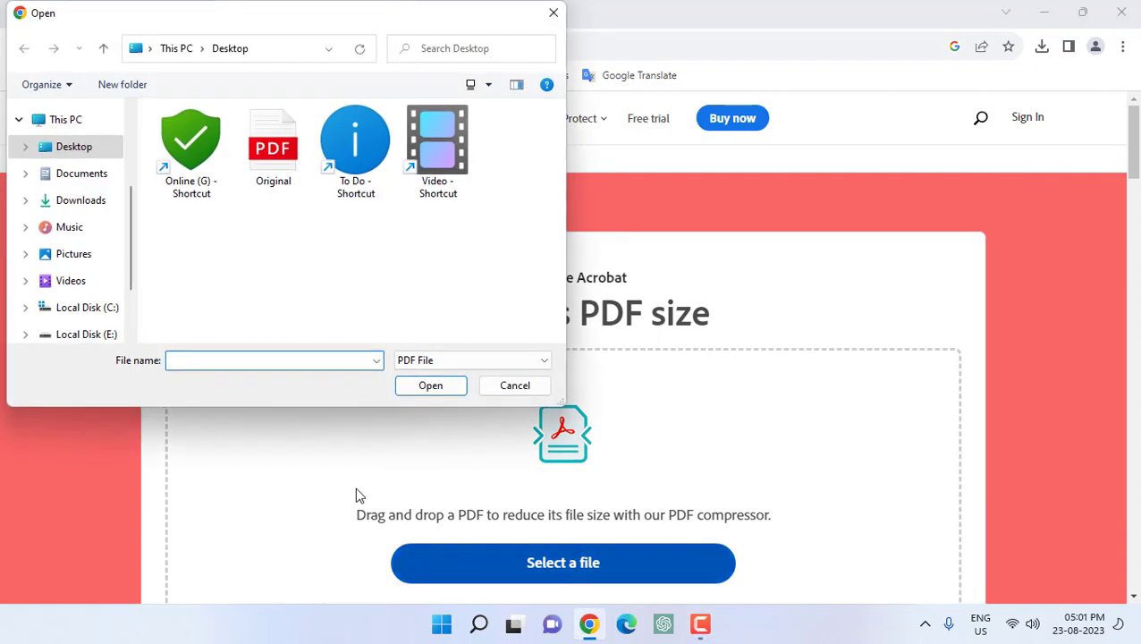
left_click(273, 148)
left_click(425, 387)
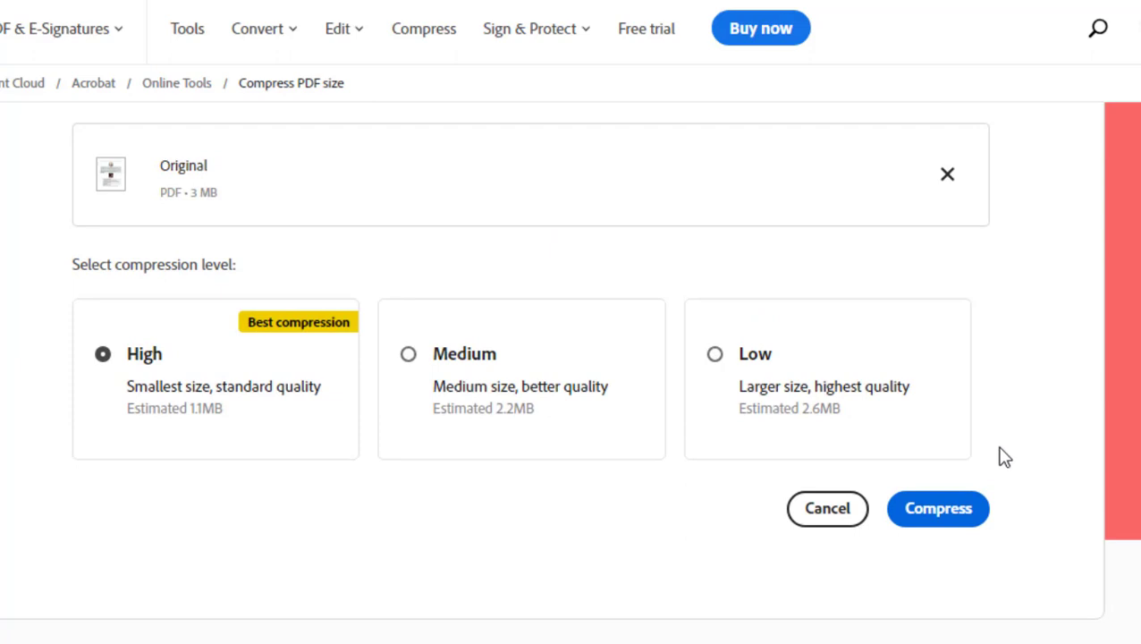
scroll(358, 447, "up", 2)
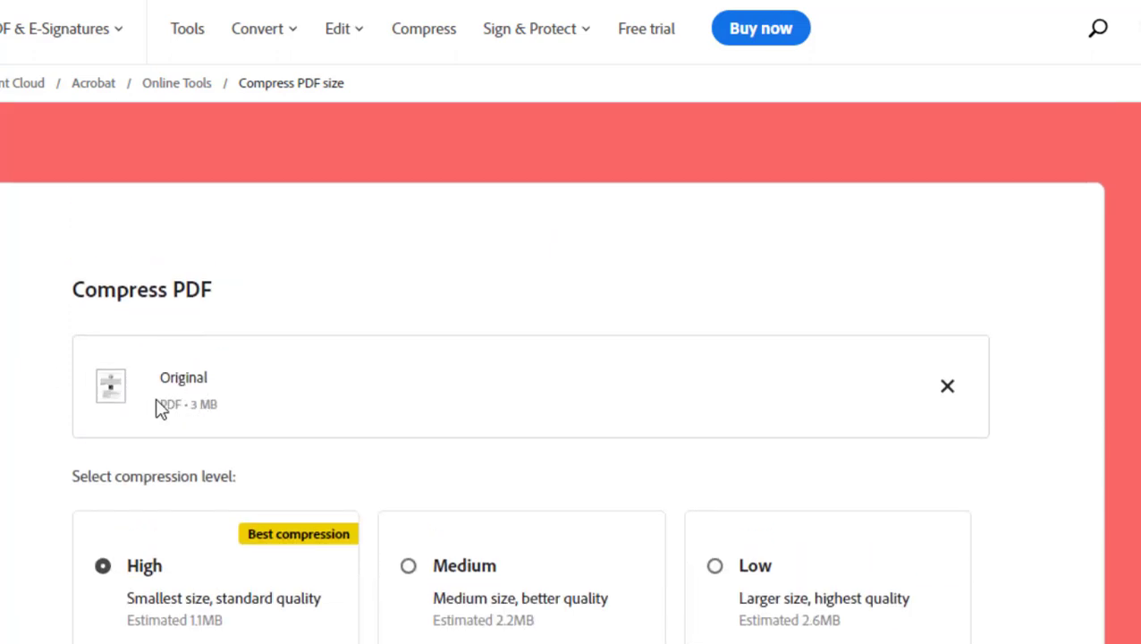
left_click_drag(161, 409, 254, 409)
scroll(31, 394, "down", 1)
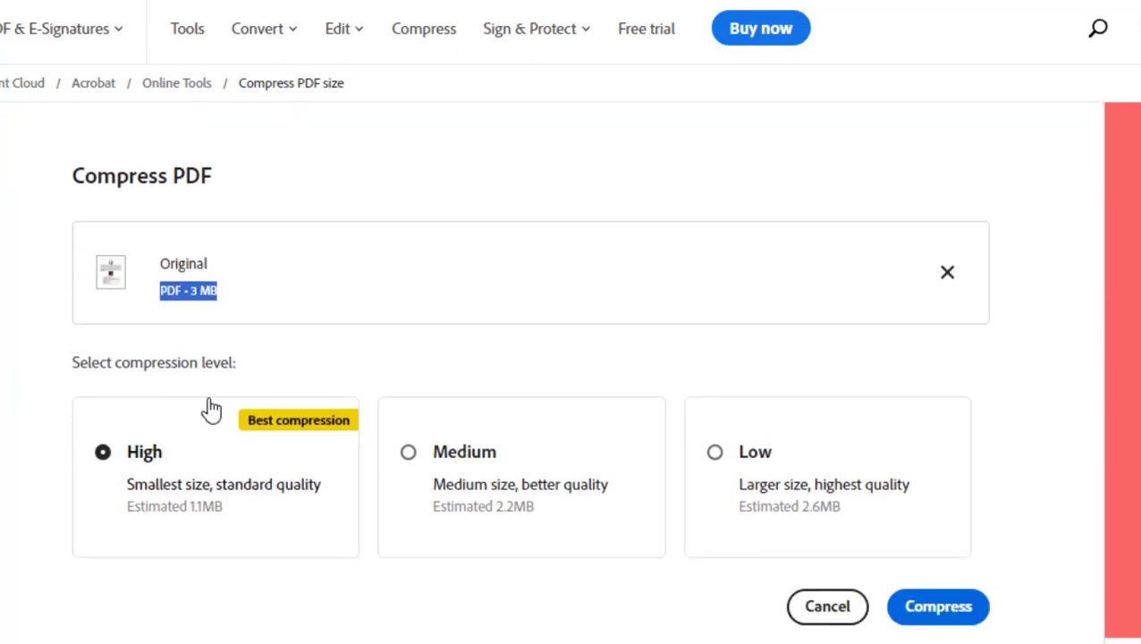
scroll(179, 403, "down", 1)
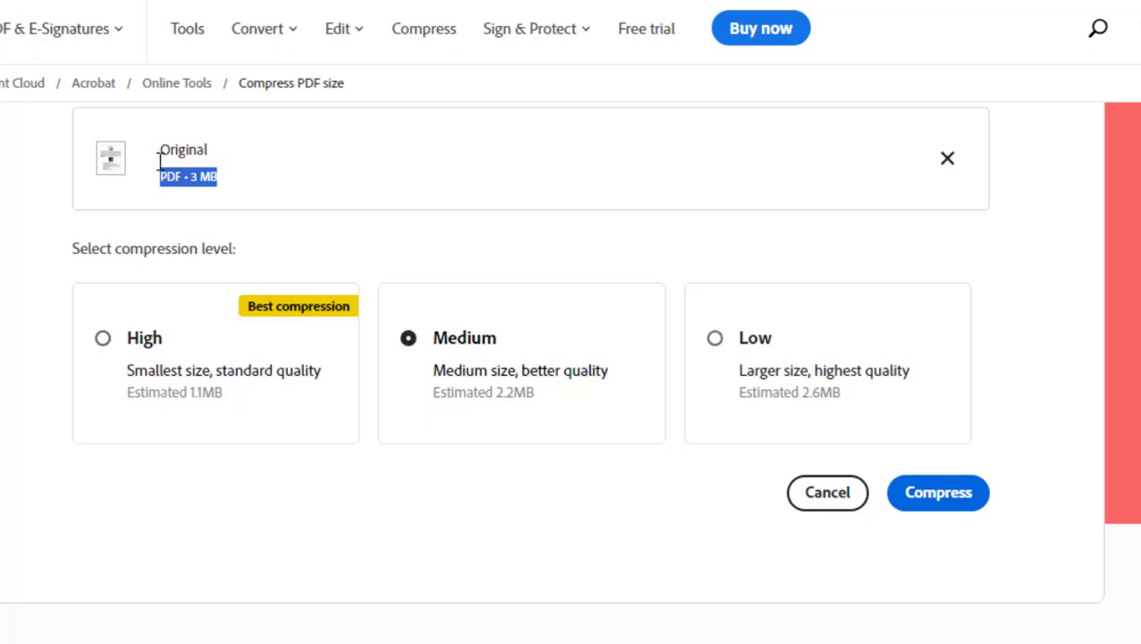
Compress the PDF to 2 MB and save the download to the Desktop as 'Adobe'
left_click(956, 501)
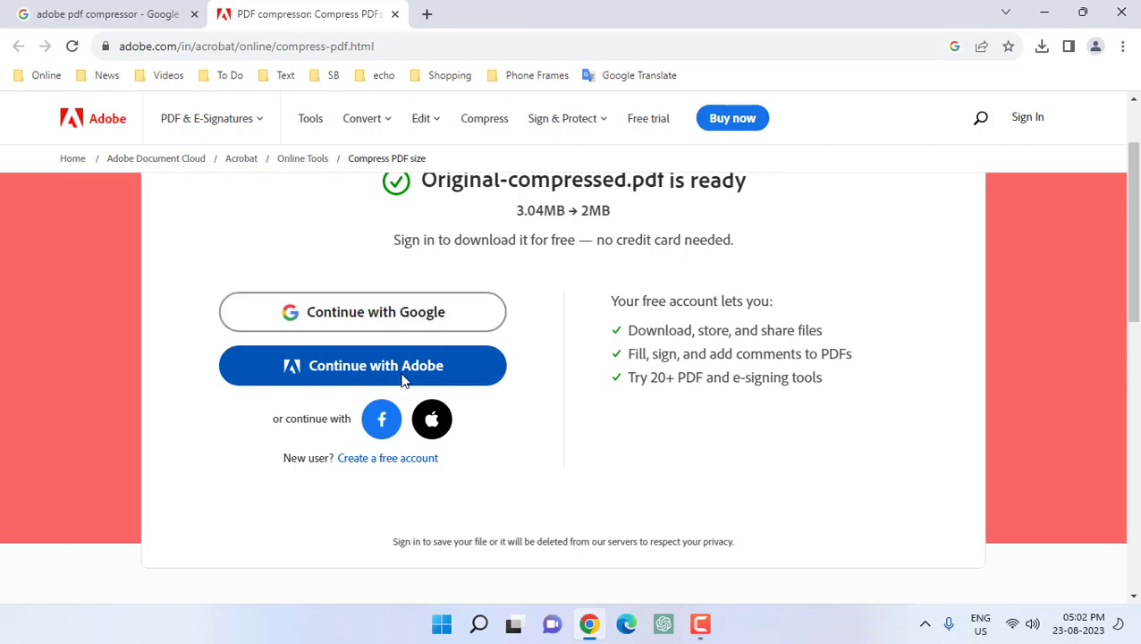
scroll(215, 385, "up", 1)
scroll(228, 393, "down", 1)
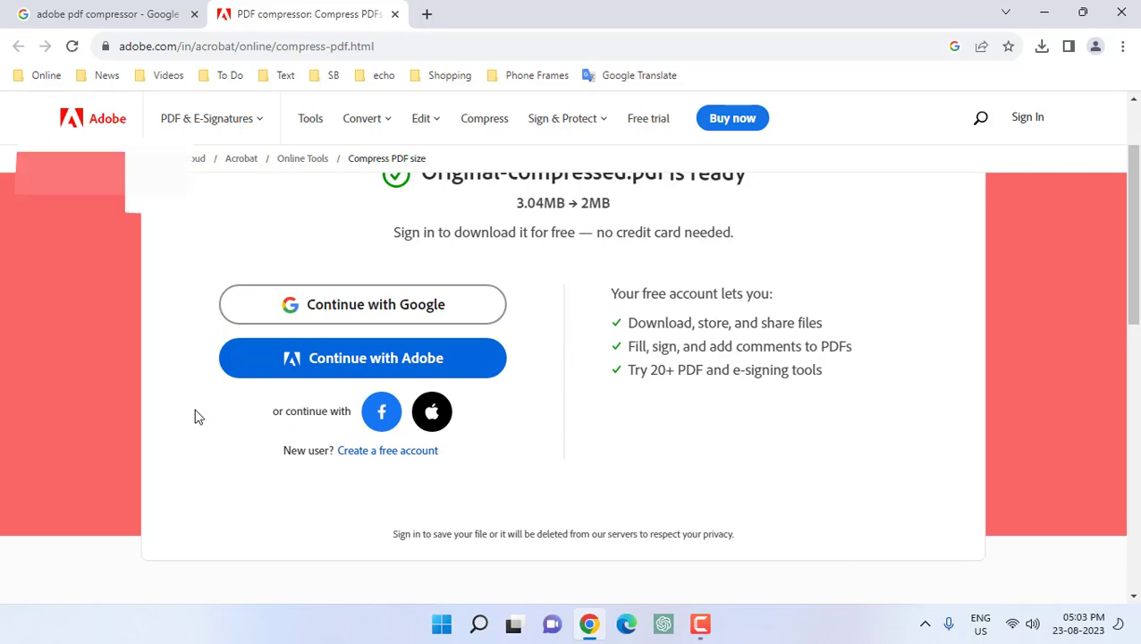
scroll(196, 415, "up", 1)
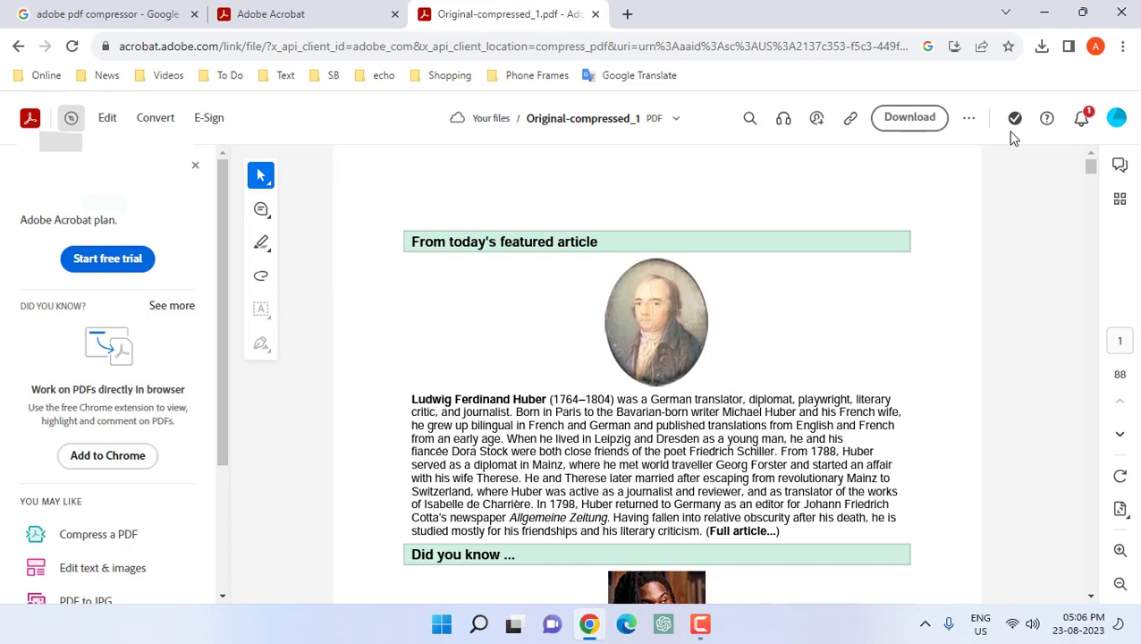
left_click(908, 118)
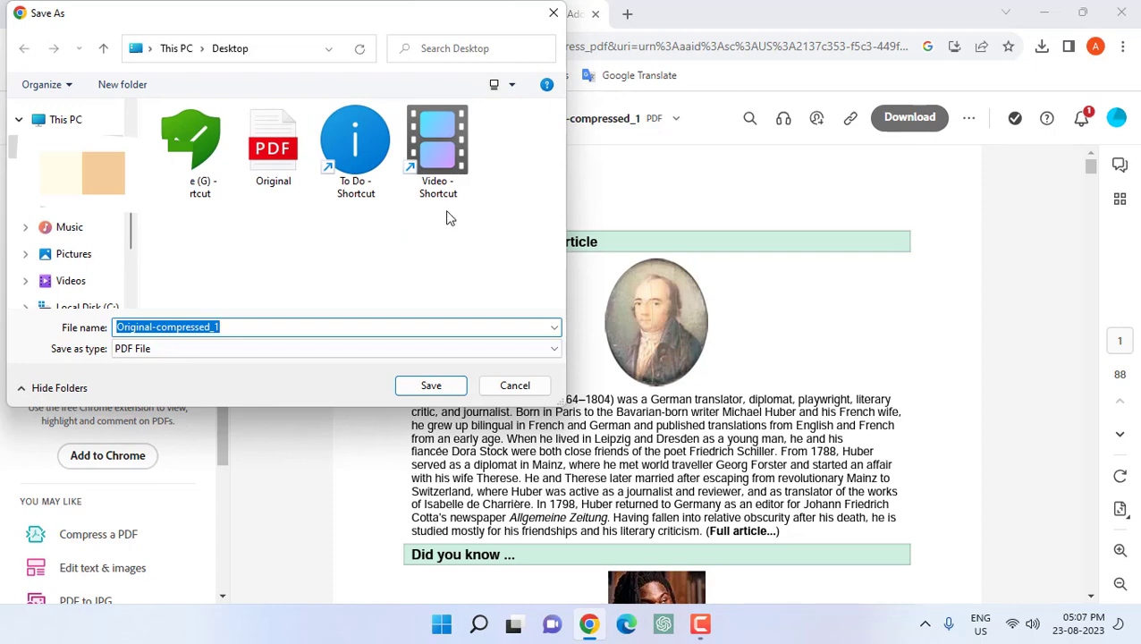
type("Adobe")
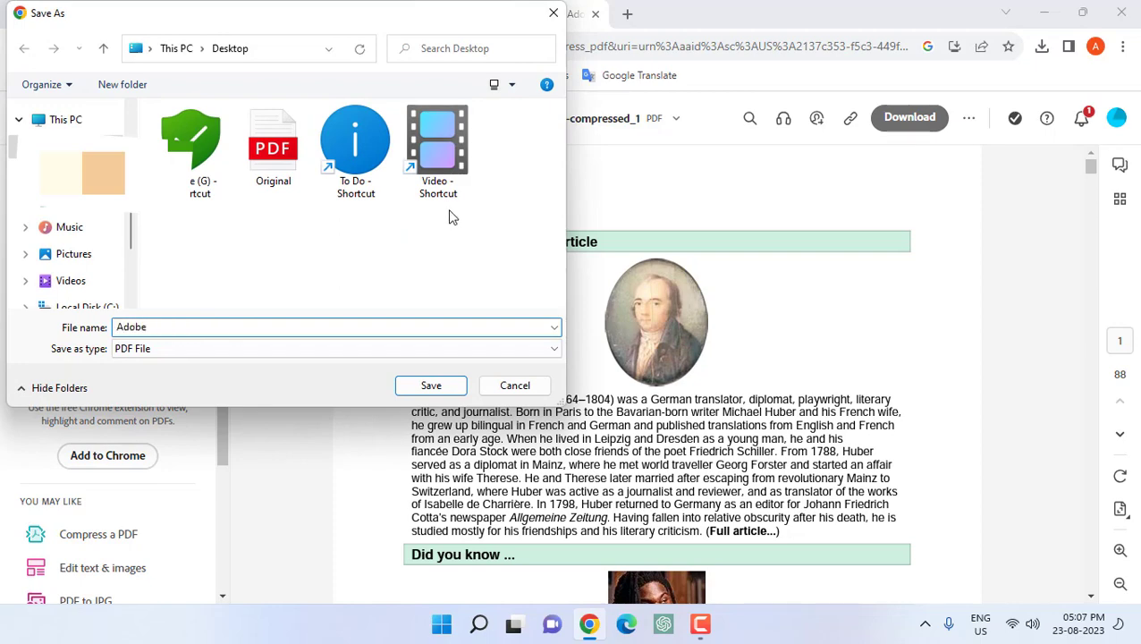
left_click(431, 385)
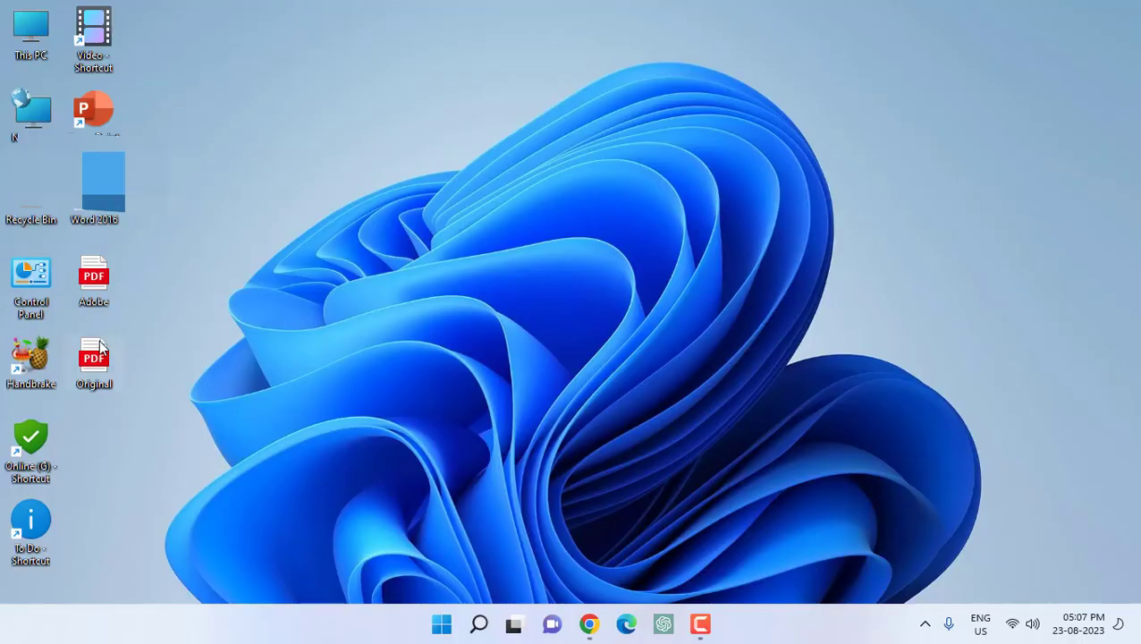
right_click(99, 354)
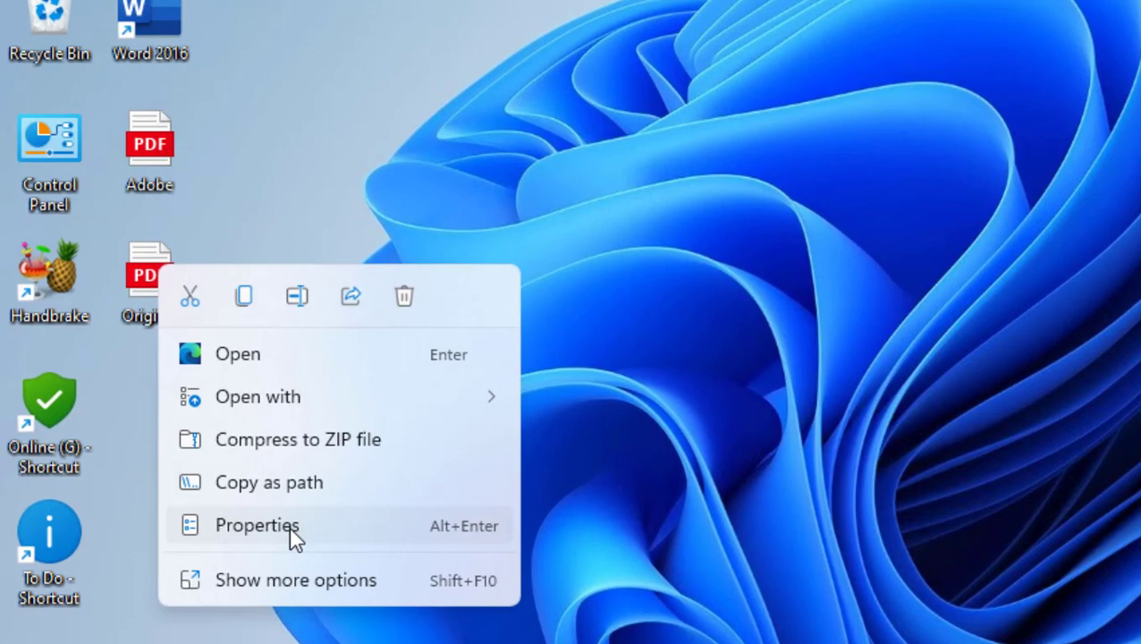
left_click(288, 525)
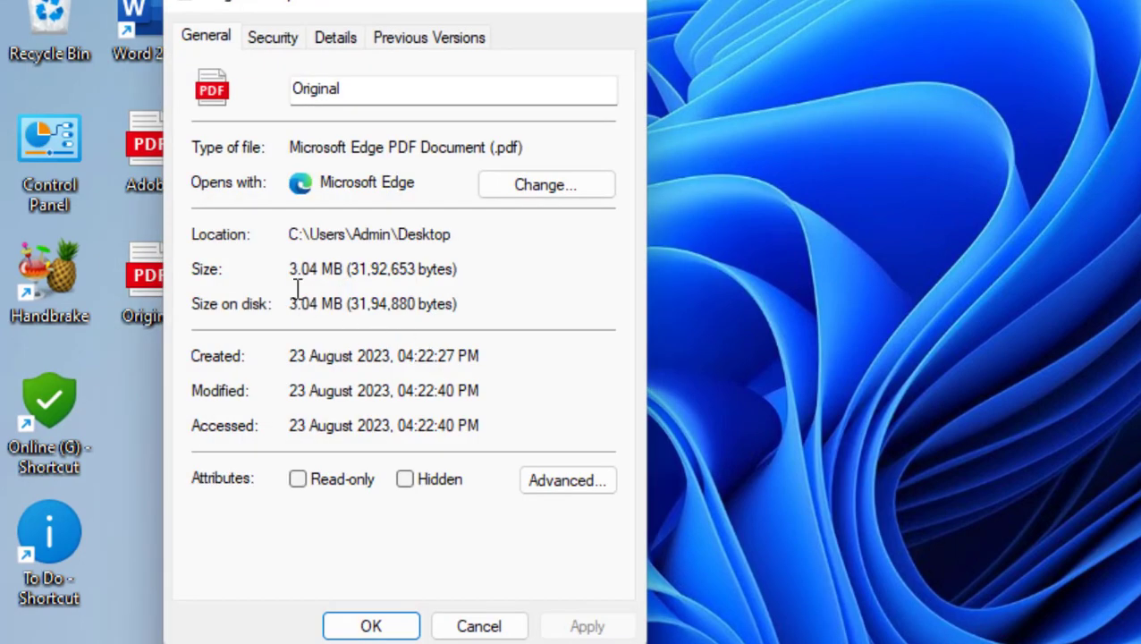
key("Escape")
right_click(156, 169)
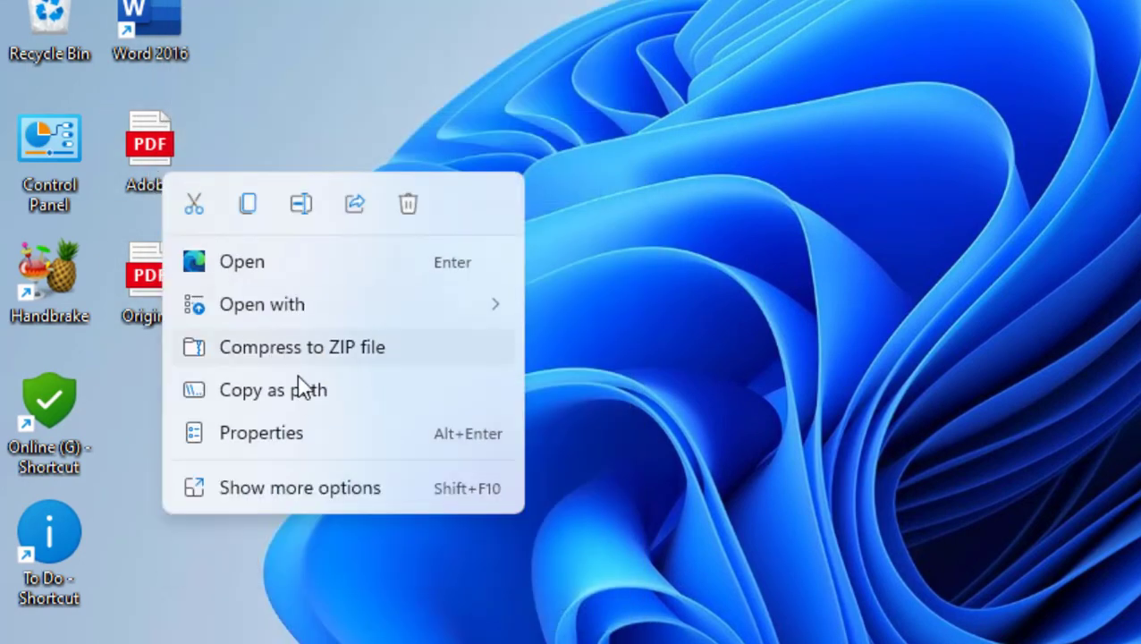
left_click(301, 436)
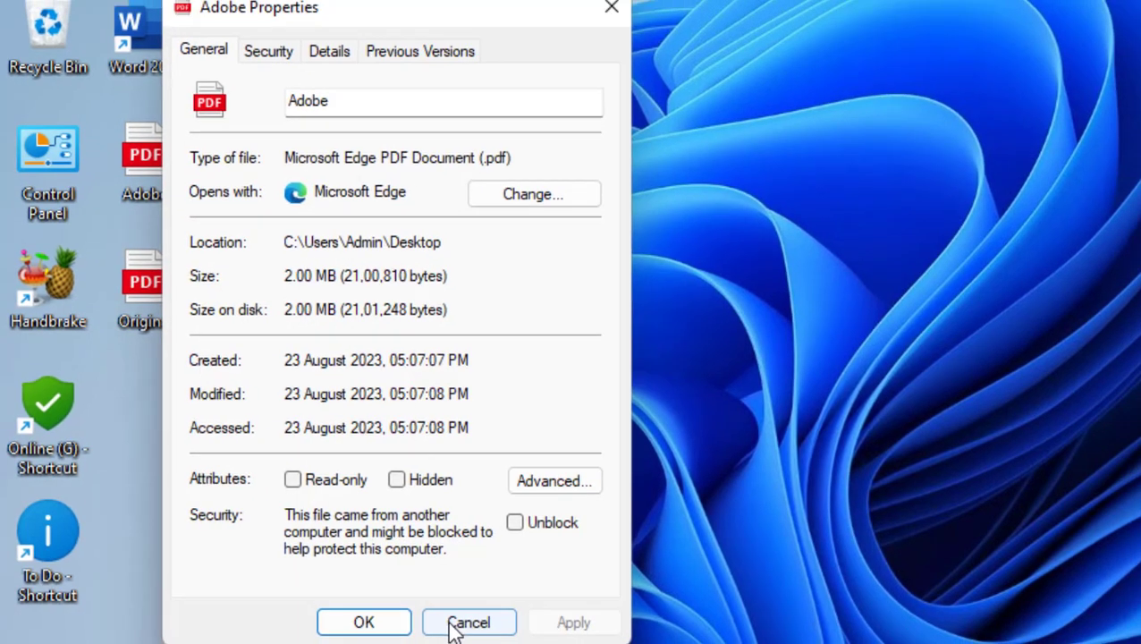
left_click(483, 626)
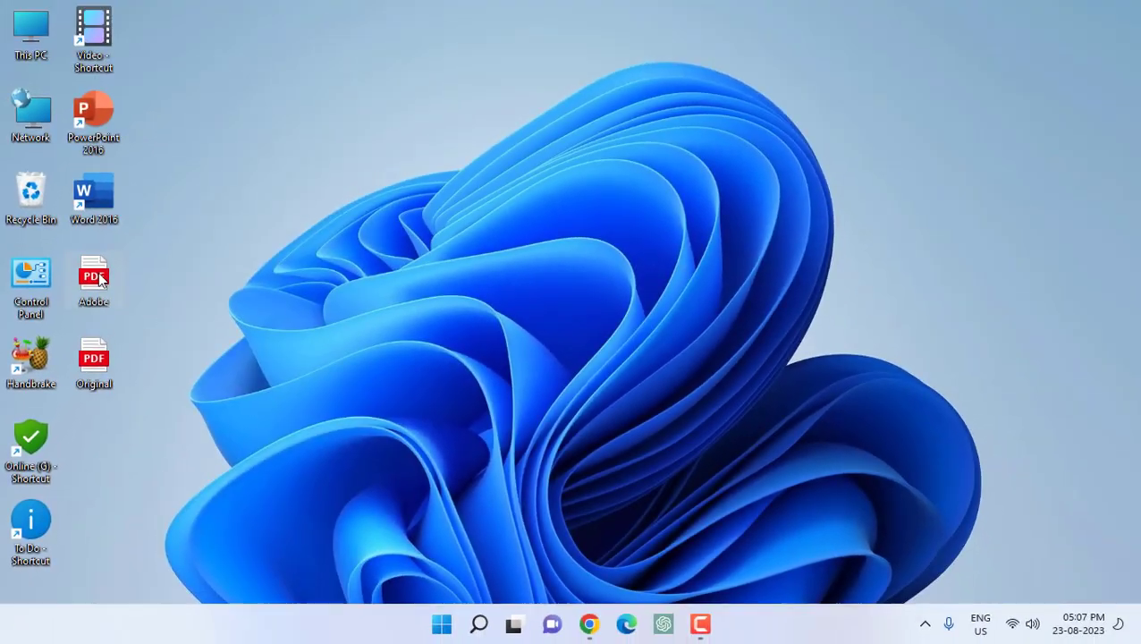
Open Adobe.pdf and snap it beside the Original PDF for comparison
double_click(98, 279)
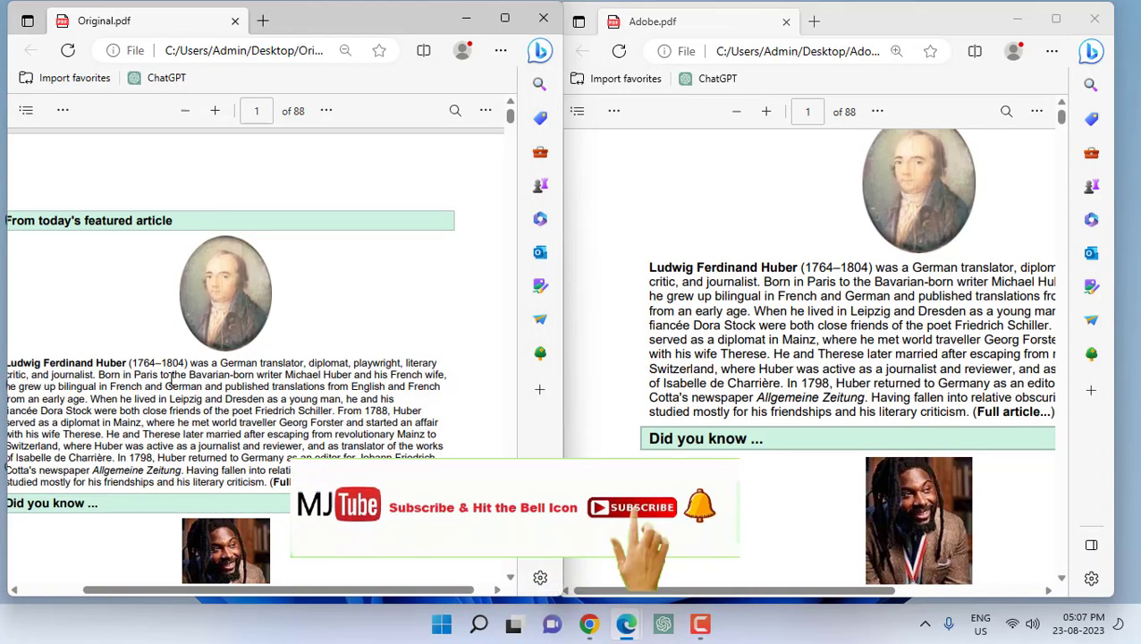
scroll(170, 381, "up", 1, "ctrl")
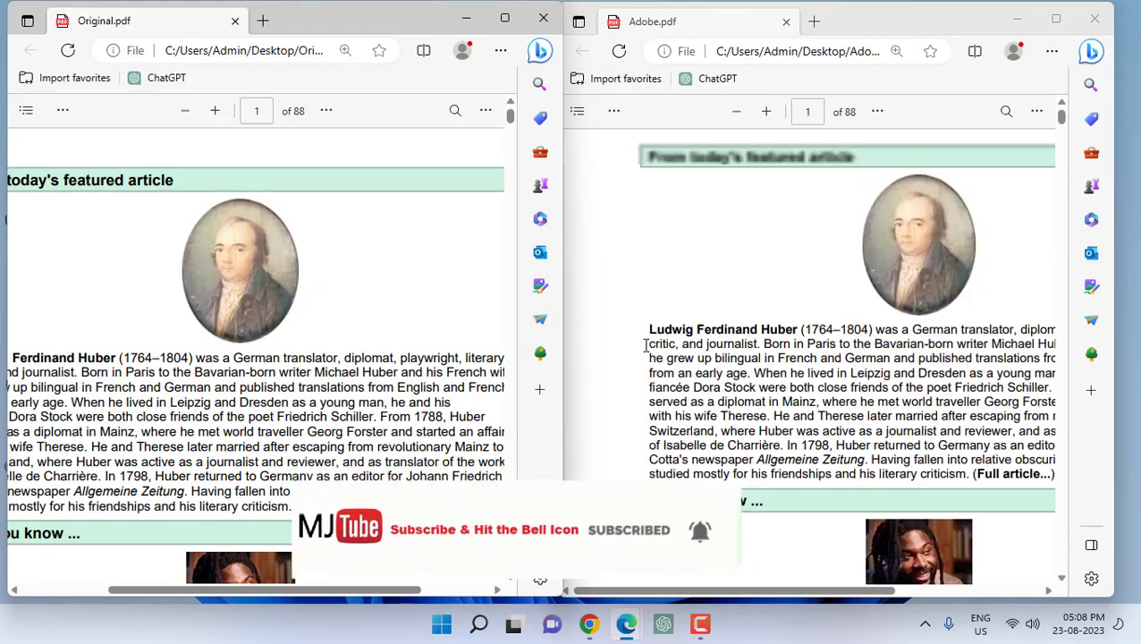
left_click_drag(385, 590, 288, 594)
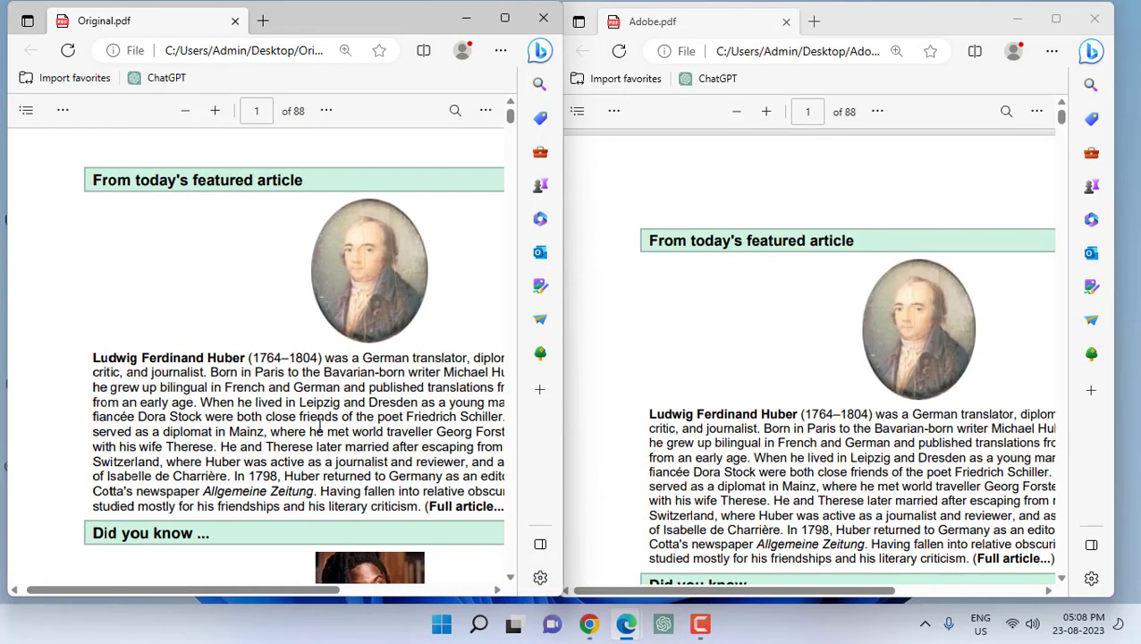
key("super+Left")
left_click(694, 190)
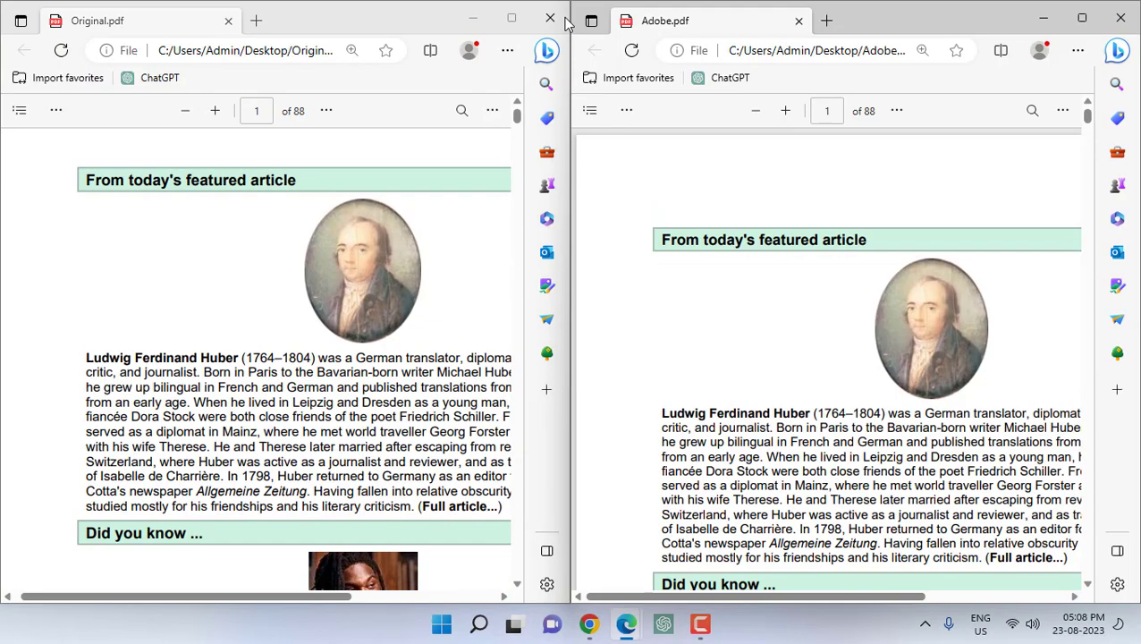
Scroll through both 88-page PDFs to compare, then close both windows
scroll(719, 364, "down", 5)
scroll(375, 315, "down", 5)
scroll(333, 384, "down", 5)
scroll(749, 362, "down", 3)
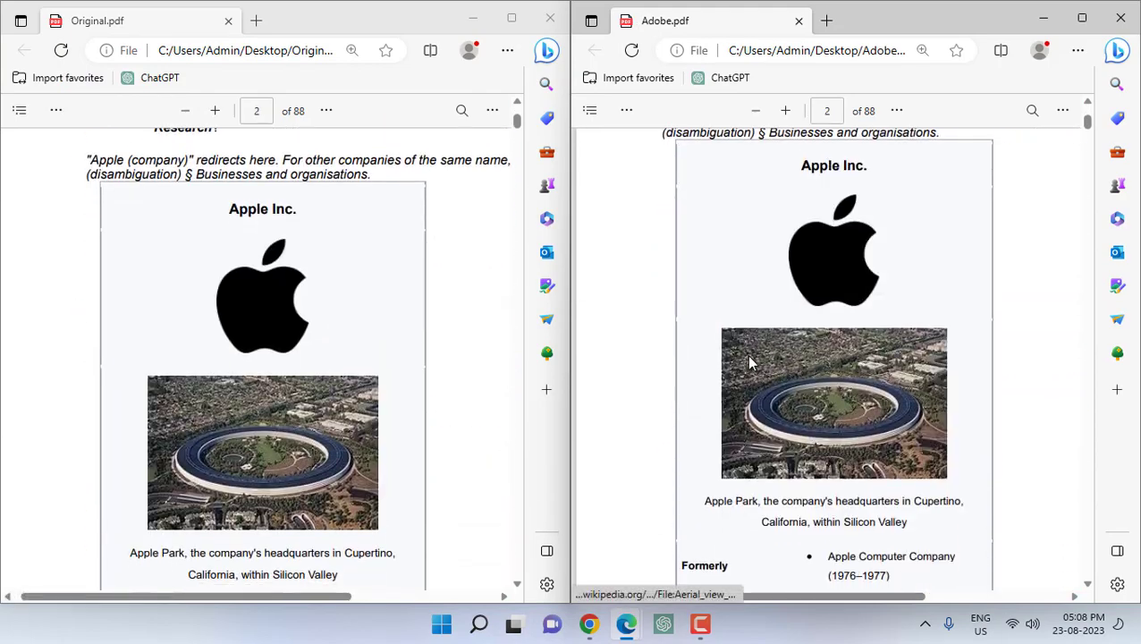
scroll(306, 387, "down", 3)
scroll(306, 387, "down", 3)
scroll(306, 387, "down", 10)
scroll(621, 379, "down", 10)
scroll(254, 402, "down", 3)
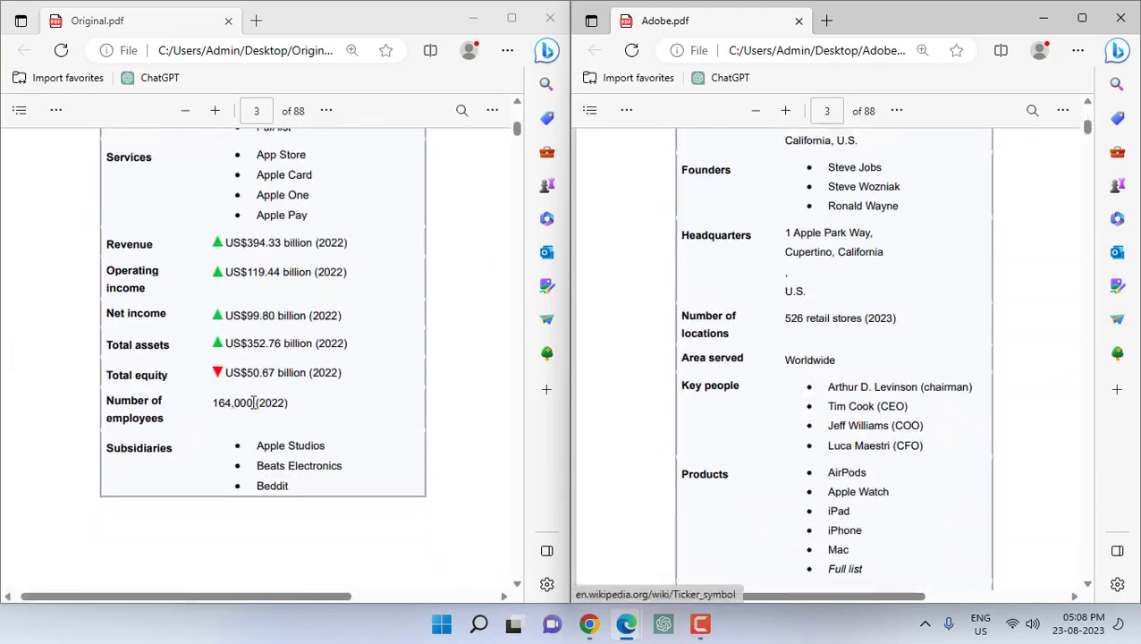
scroll(254, 402, "down", 10)
scroll(840, 362, "down", 5)
scroll(840, 363, "down", 5)
scroll(843, 364, "down", 5)
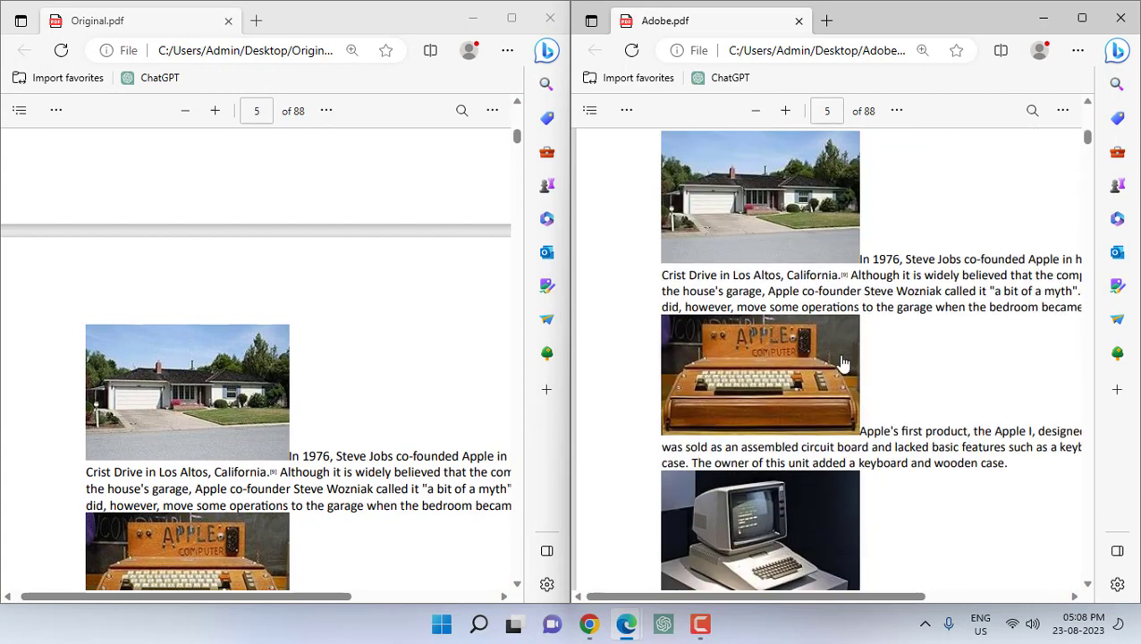
left_click(257, 376)
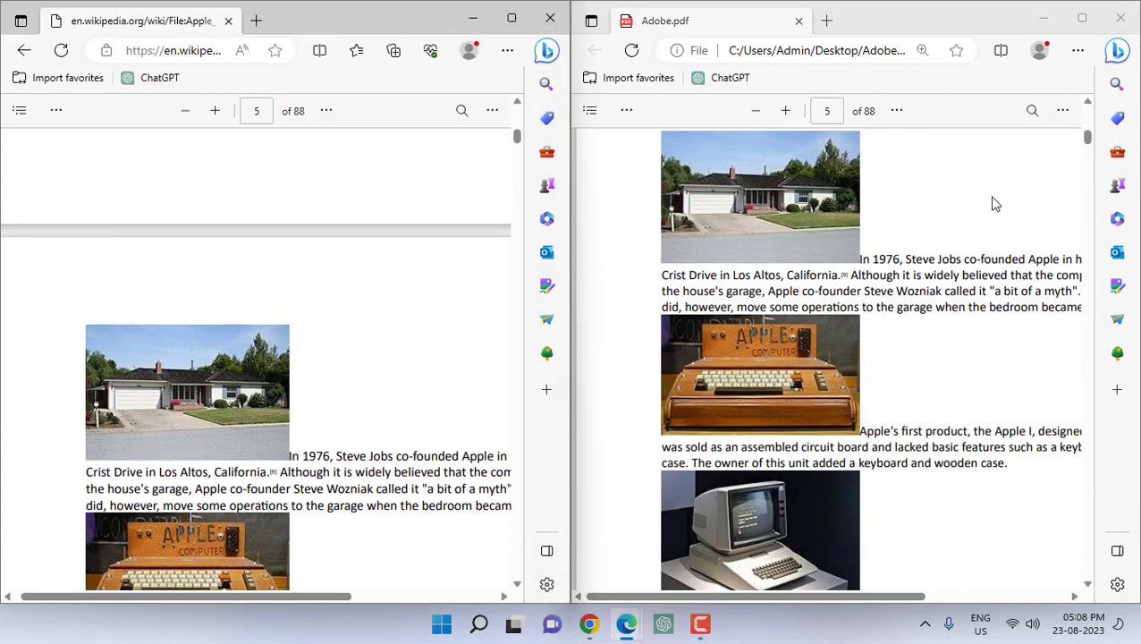
left_click(1117, 14)
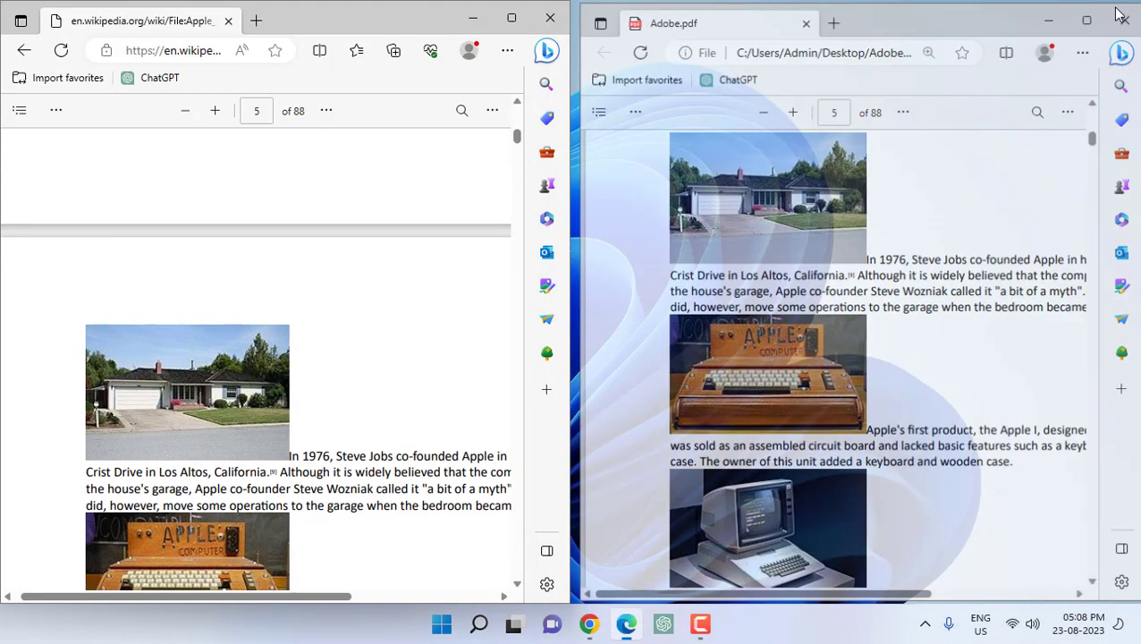
left_click(551, 18)
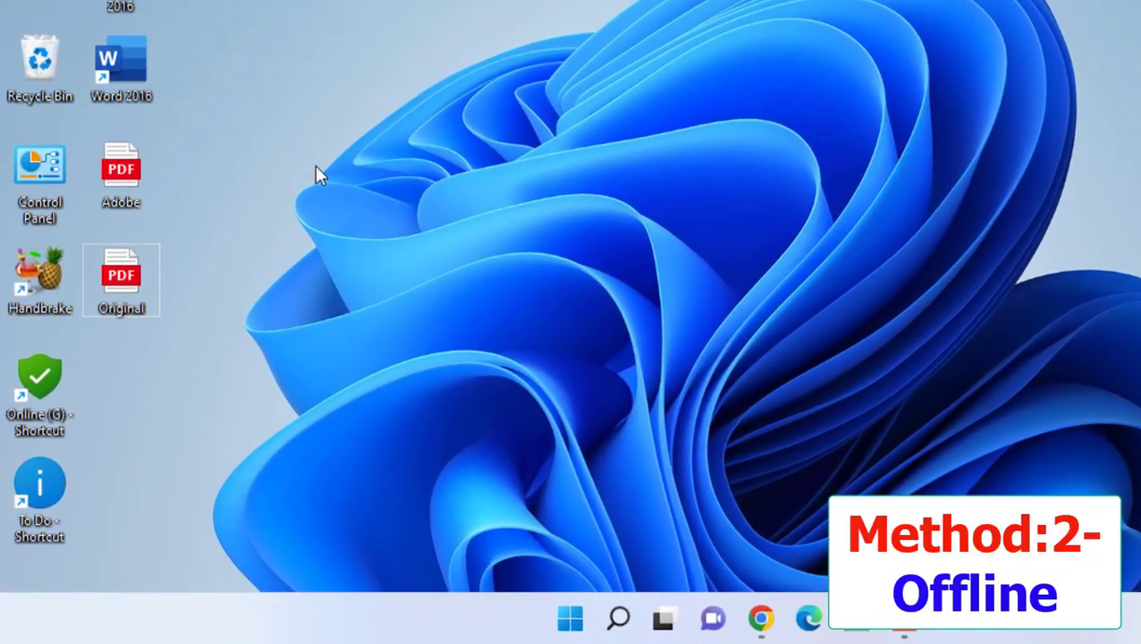
Refresh the desktop and open Original.pdf with Microsoft Edge
right_click(300, 107)
left_click(404, 221)
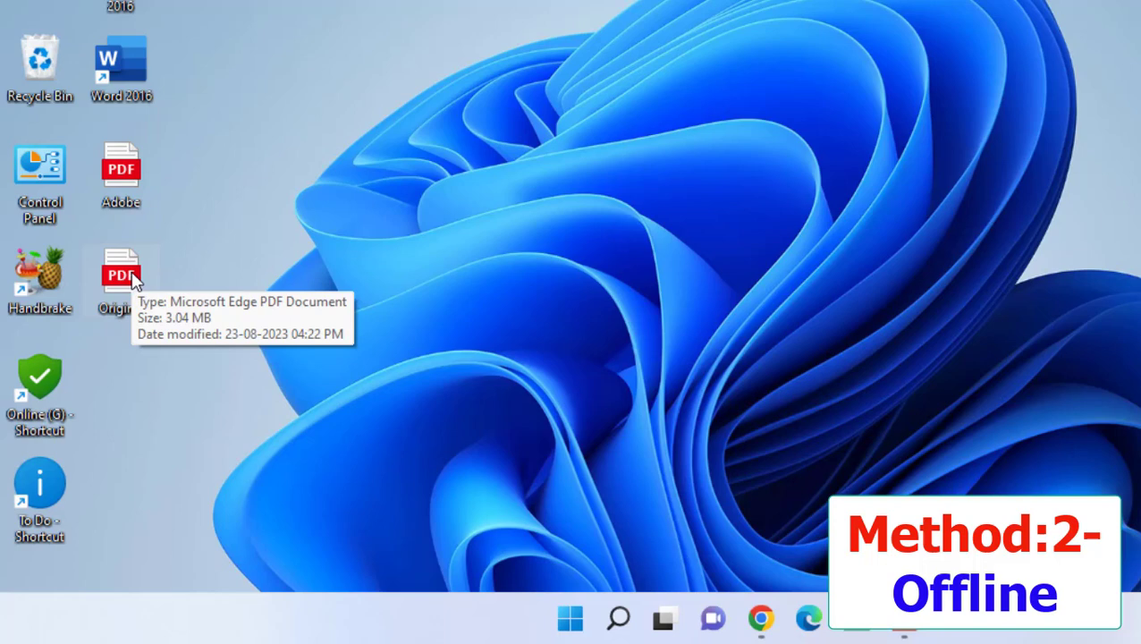
right_click(134, 280)
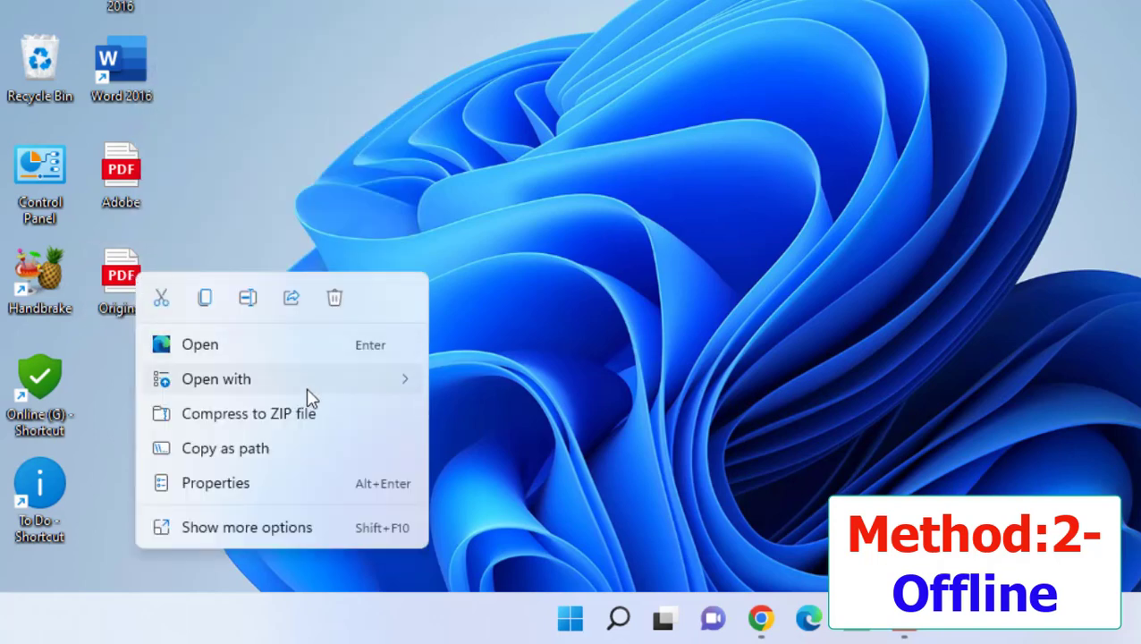
mouse_move(216, 379)
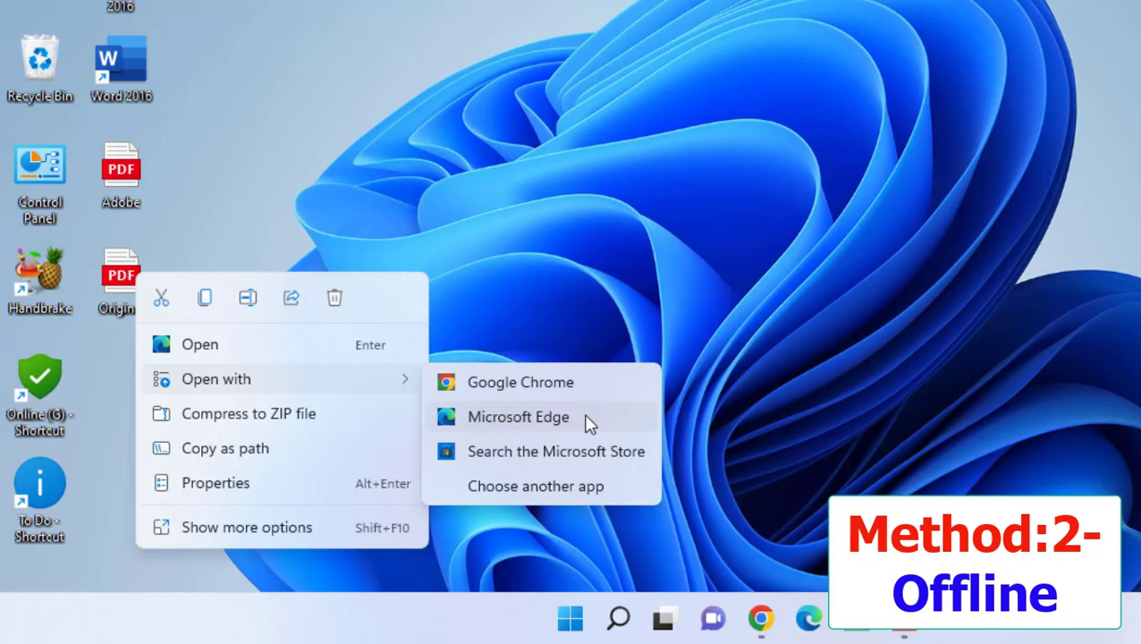
left_click(589, 424)
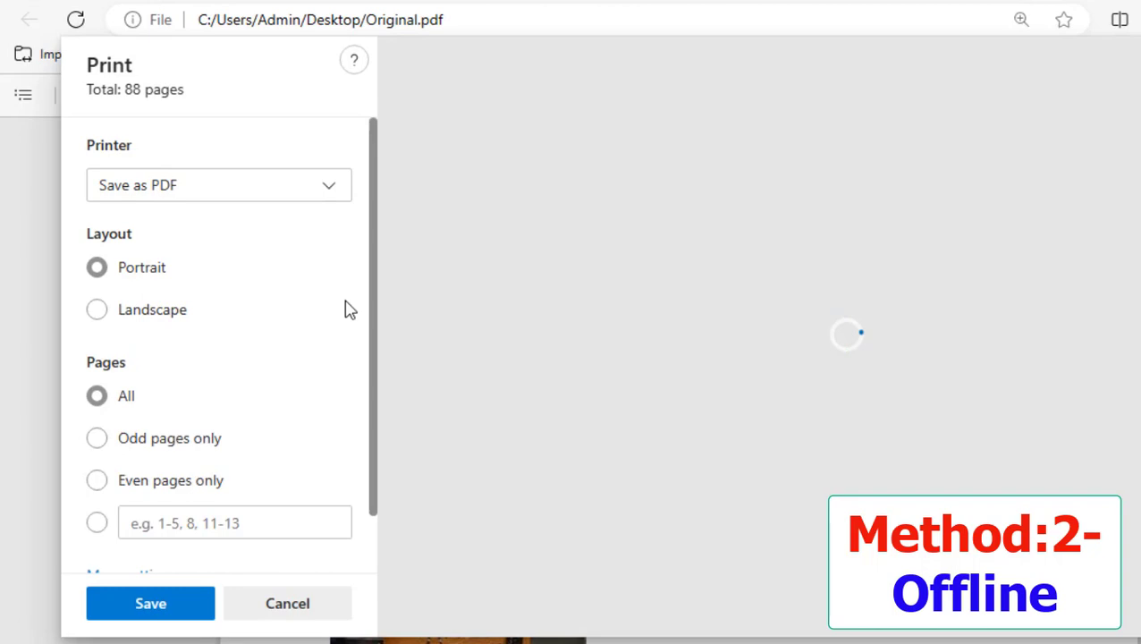
Print the Original via Save as PDF to a new file 'MS', then close it
left_click(168, 195)
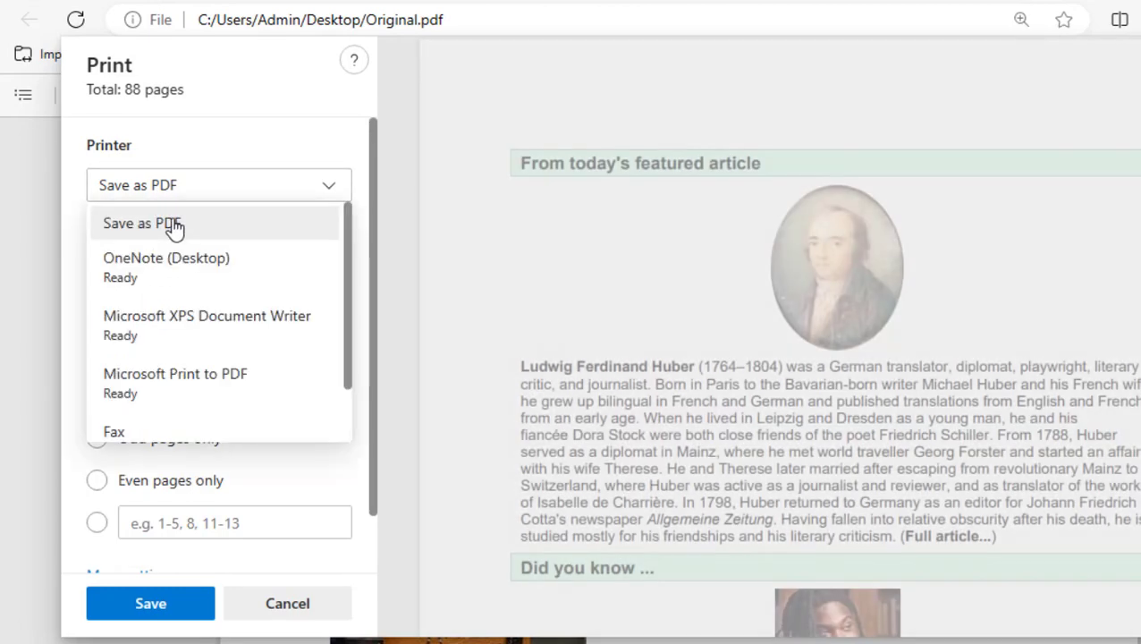
left_click(174, 225)
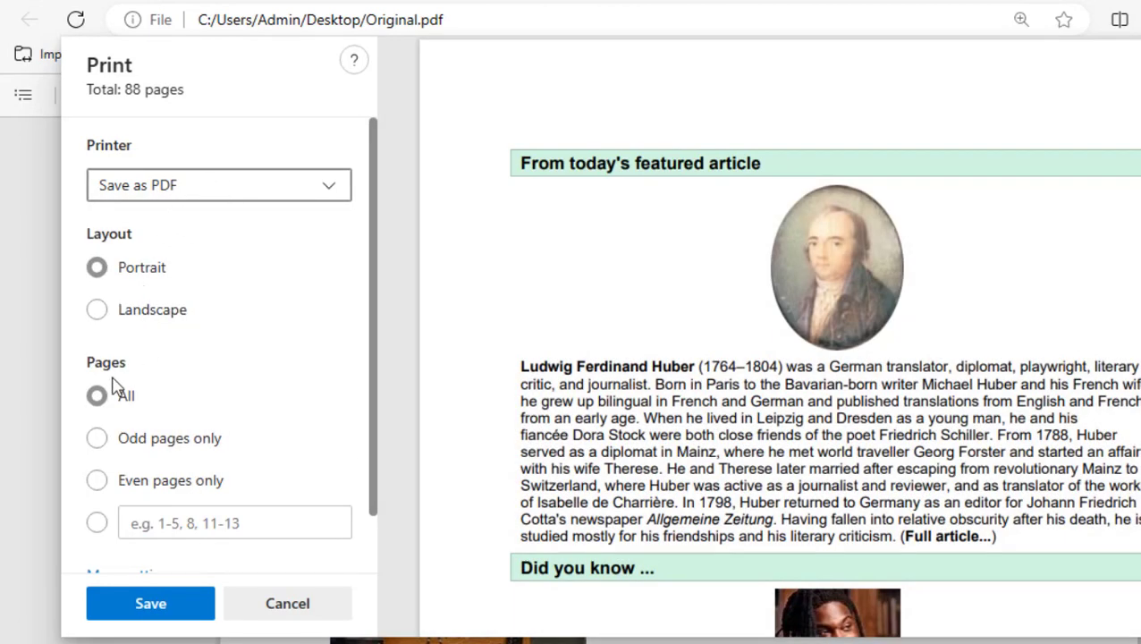
left_click(175, 599)
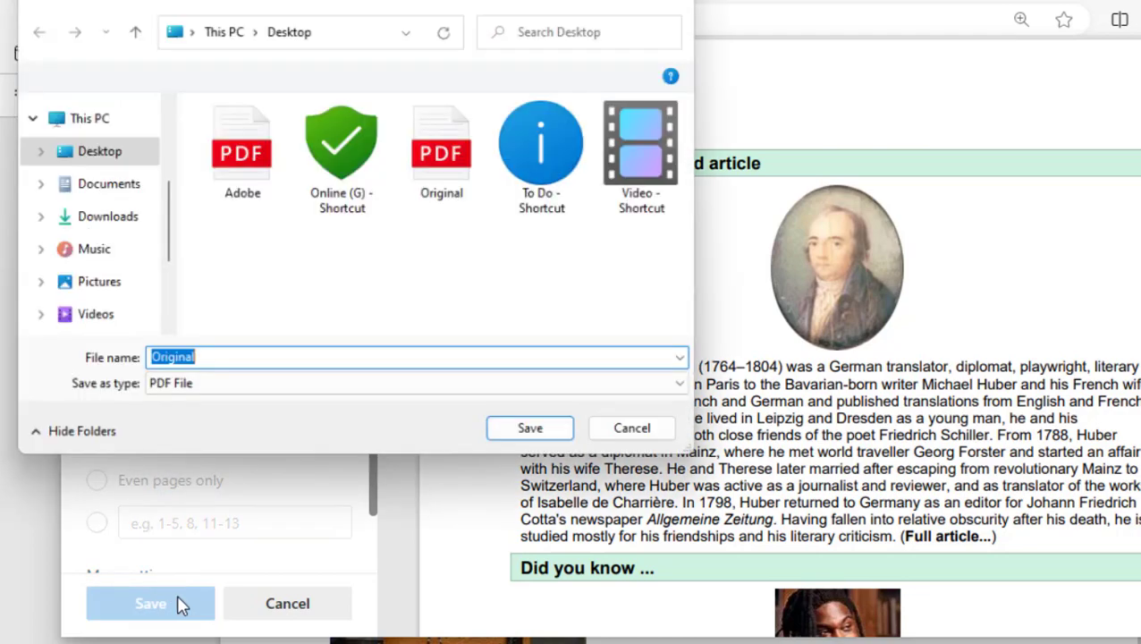
type("MS")
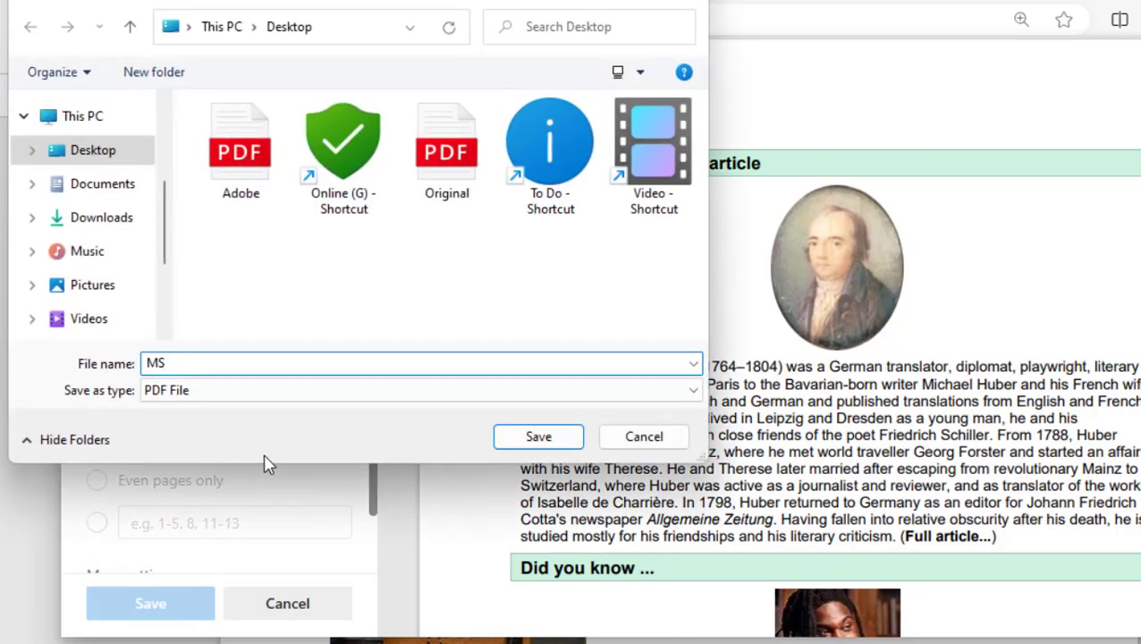
left_click(539, 437)
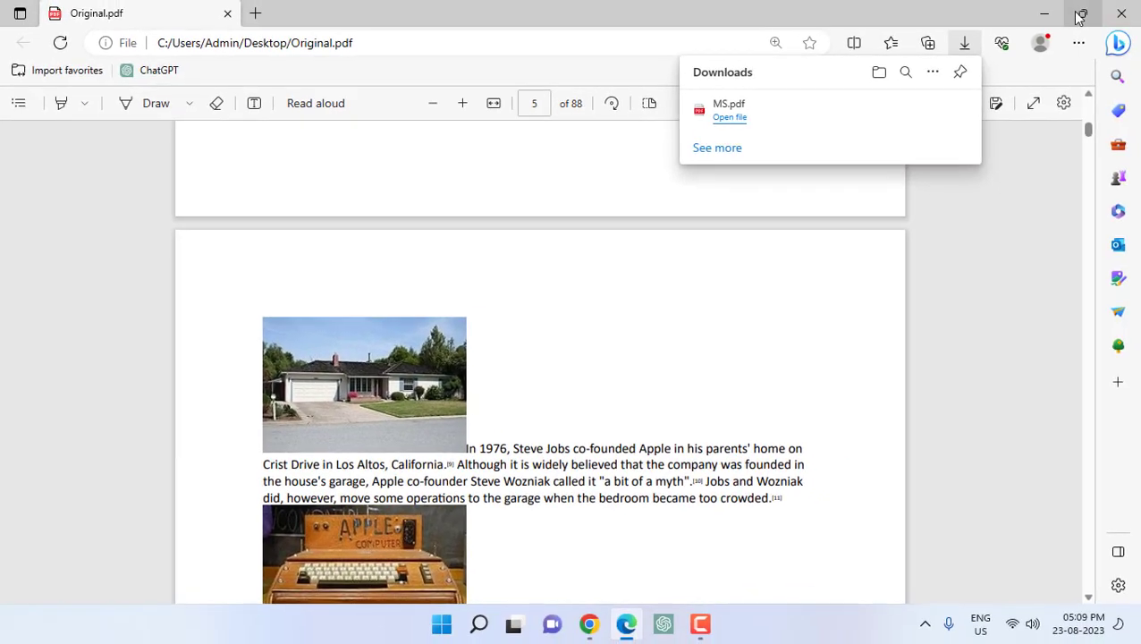
left_click(1118, 10)
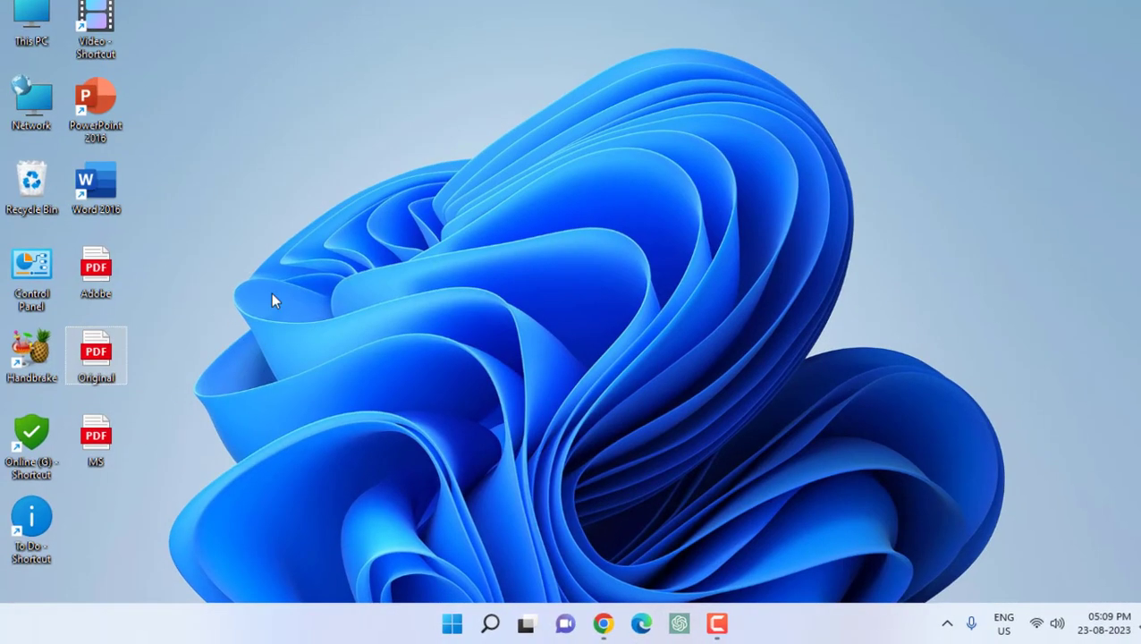
right_click(273, 298)
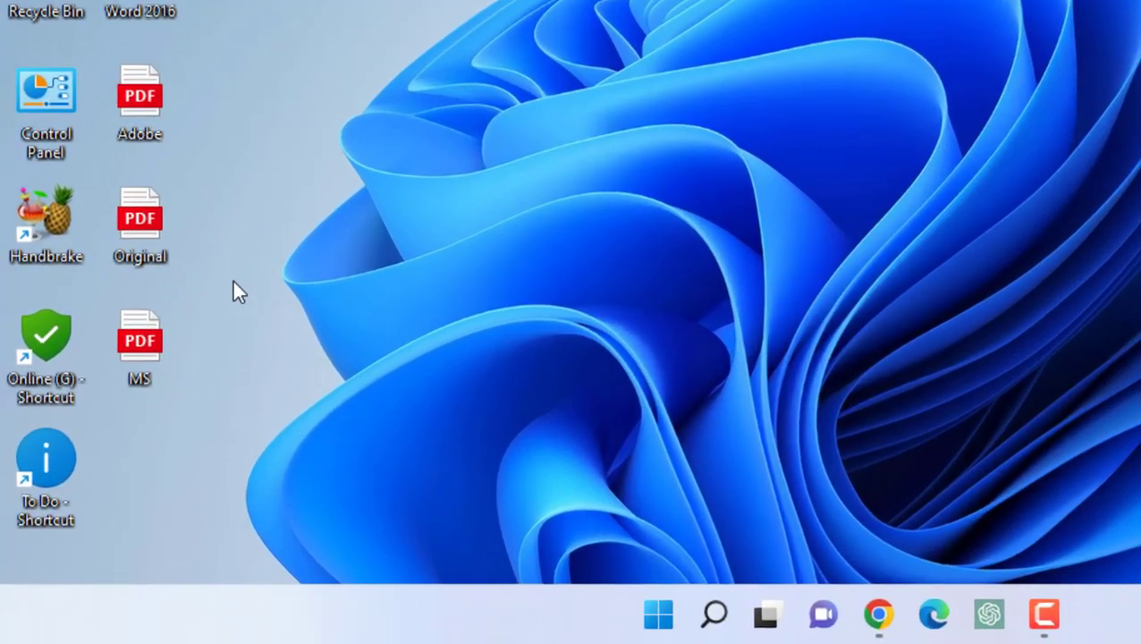
left_click(165, 301)
right_click(165, 301)
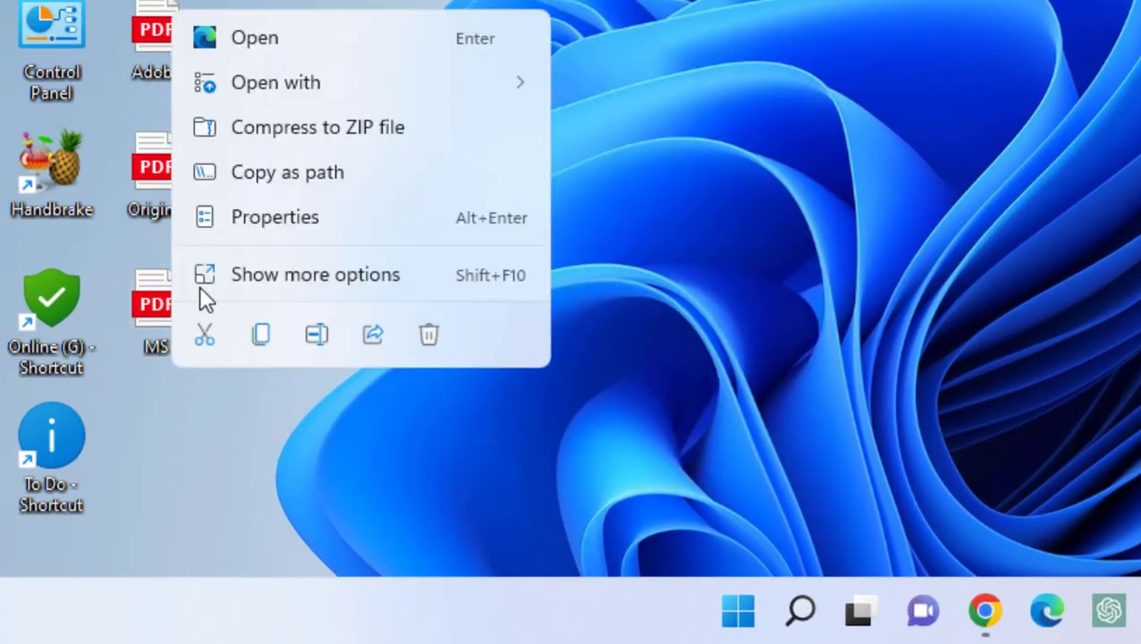
left_click(274, 230)
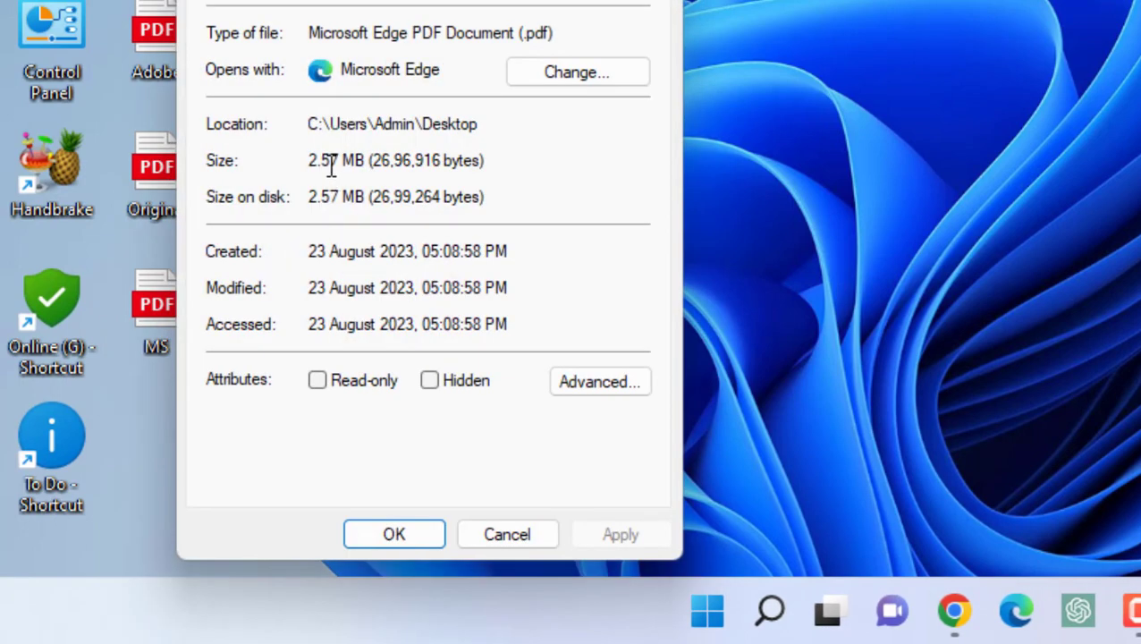
Open MS.pdf beside the Original and page down through it
left_click(517, 535)
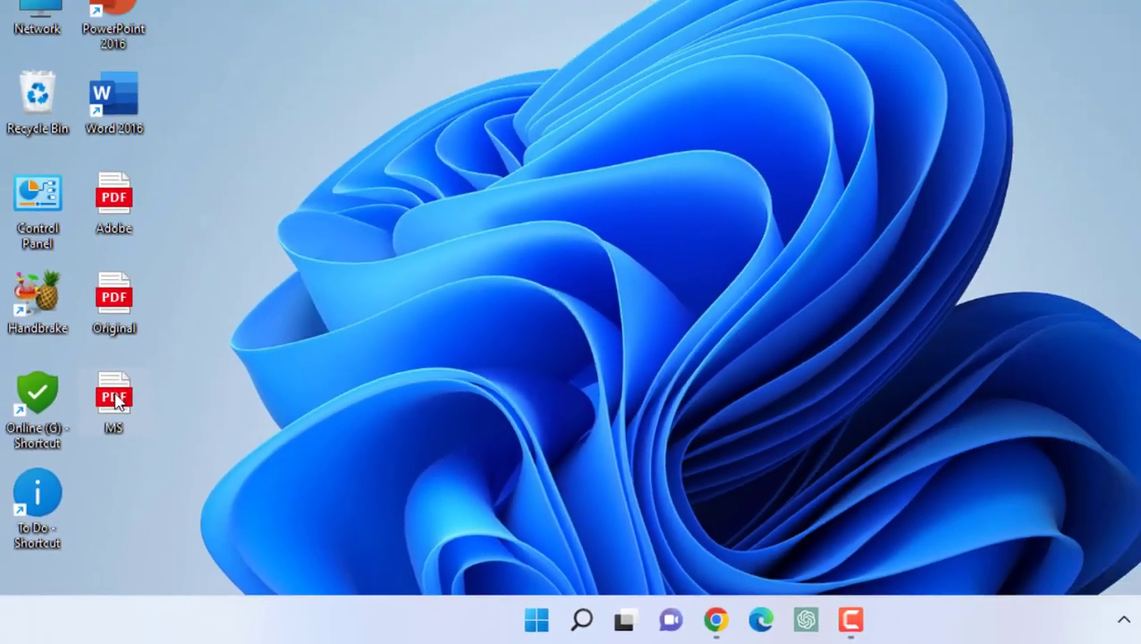
double_click(115, 400)
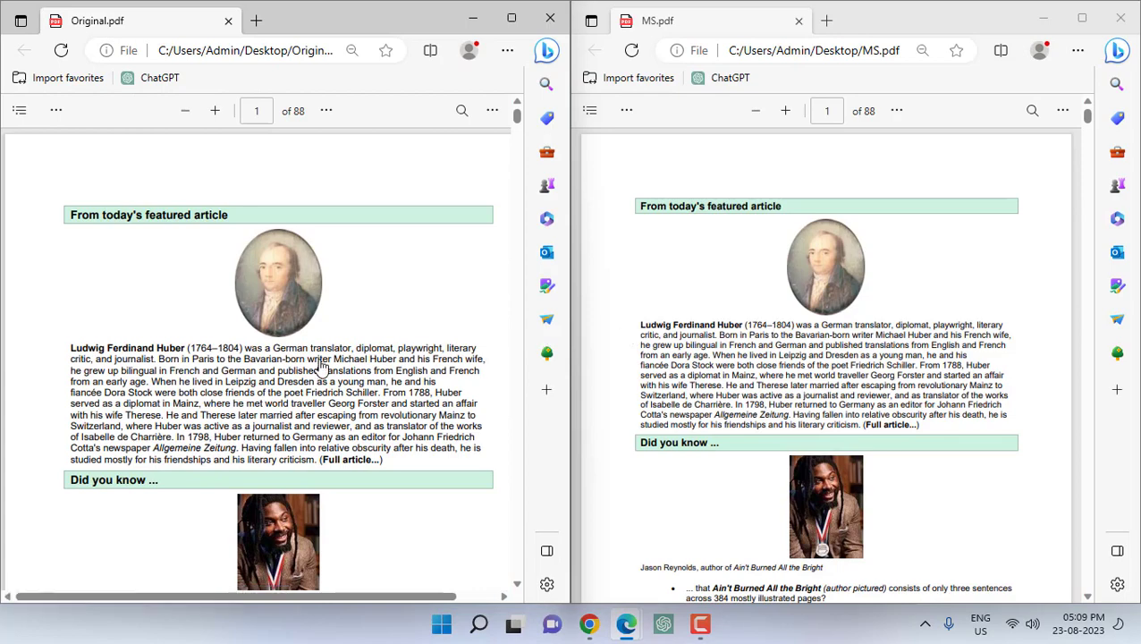
scroll(277, 369, "down", 2)
key("Page_Down")
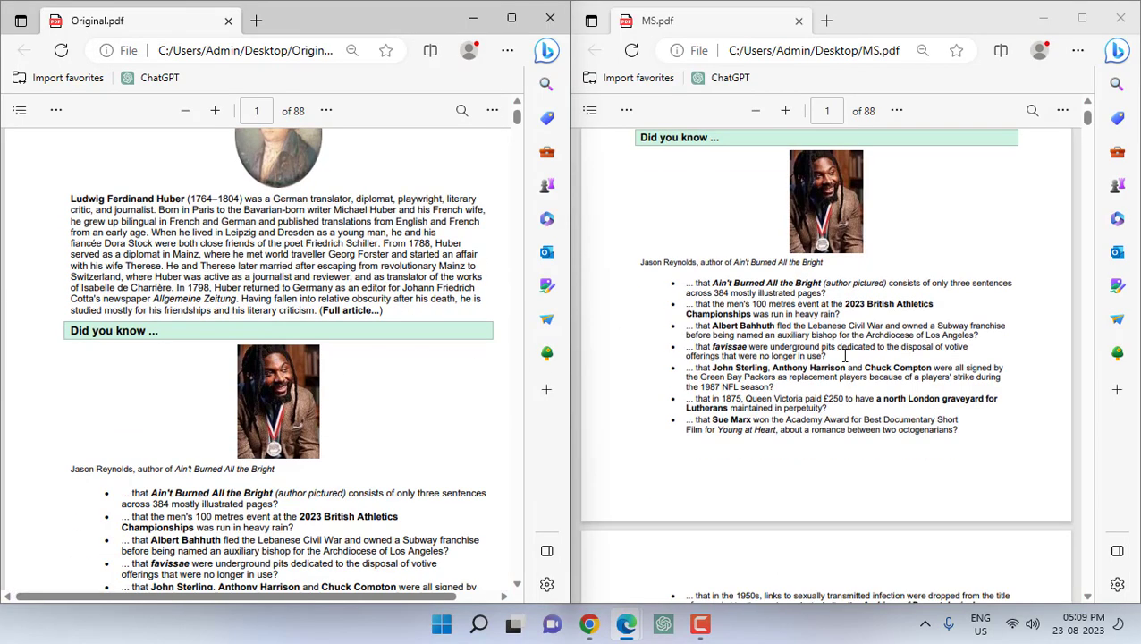
key("Page_Down")
scroll(209, 372, "down", 5)
scroll(210, 372, "down", 5)
scroll(209, 372, "down", 5)
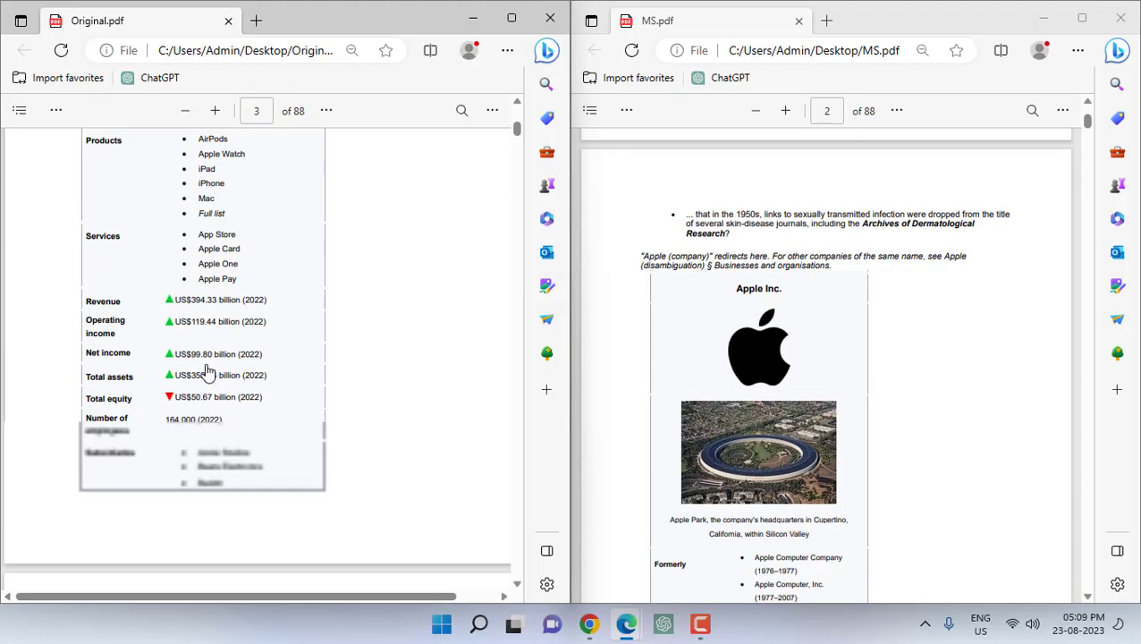
scroll(200, 358, "down", 10)
scroll(200, 357, "down", 4)
scroll(200, 358, "down", 6)
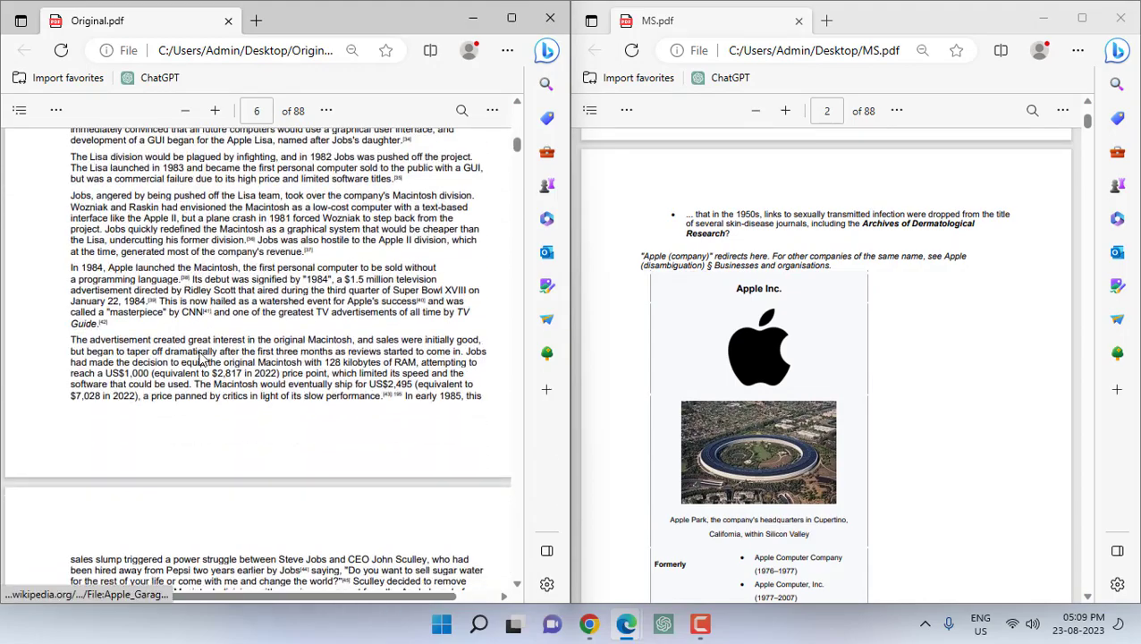
Scroll further through the MS PDF, then close both PDF windows
left_click(721, 254)
scroll(720, 254, "down", 5)
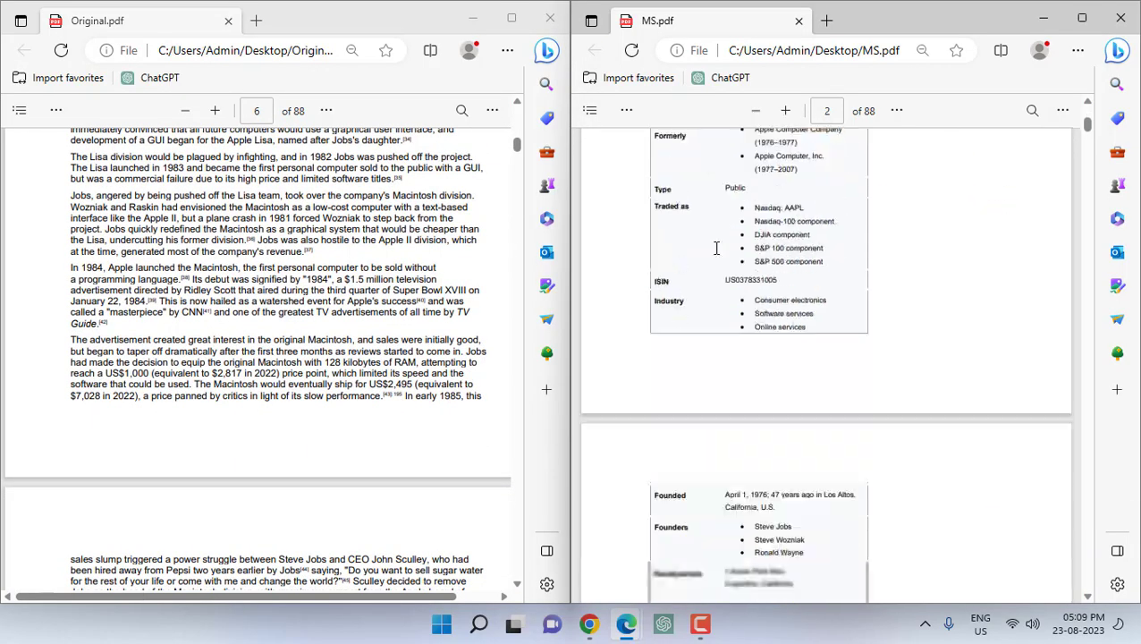
scroll(715, 247, "down", 10)
scroll(717, 248, "down", 5)
scroll(716, 259, "down", 5)
scroll(713, 277, "down", 3)
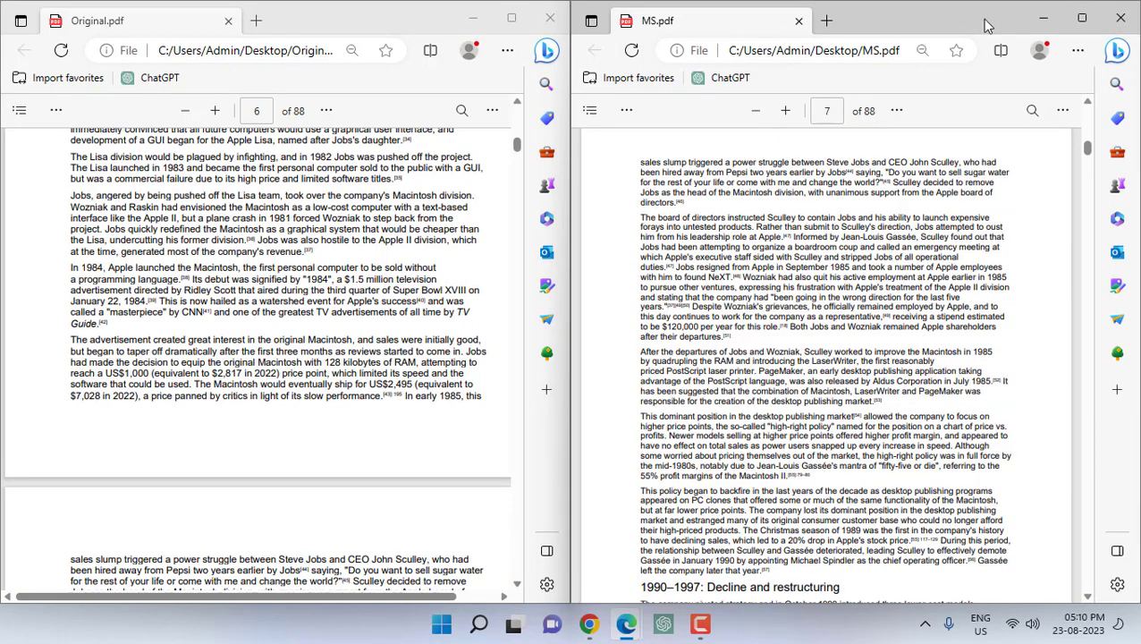
left_click(563, 18)
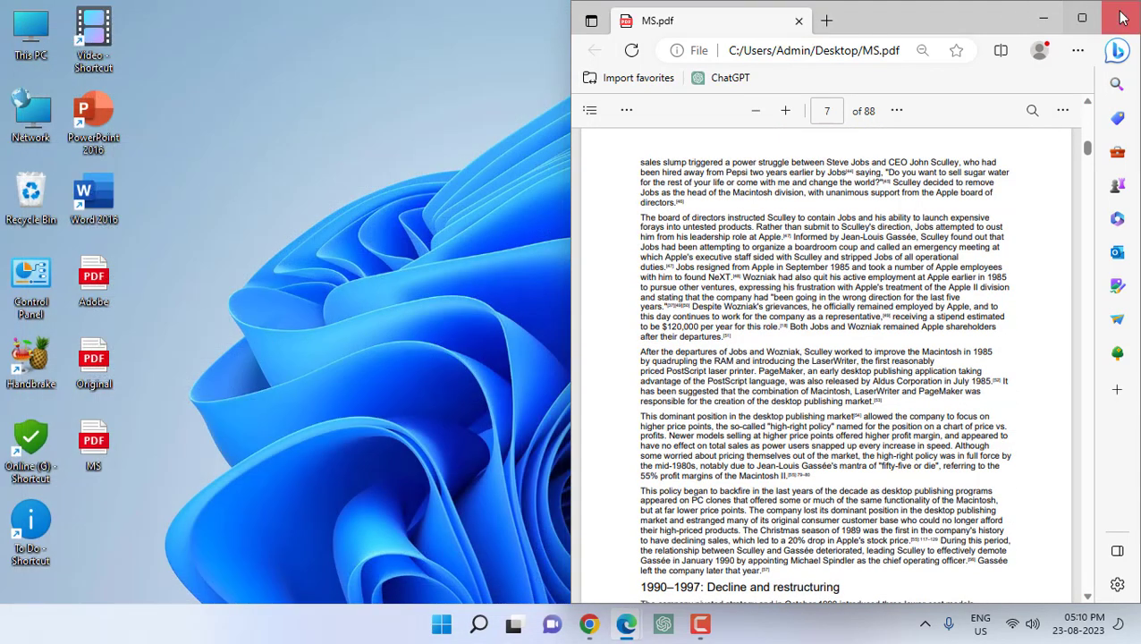
left_click(1119, 18)
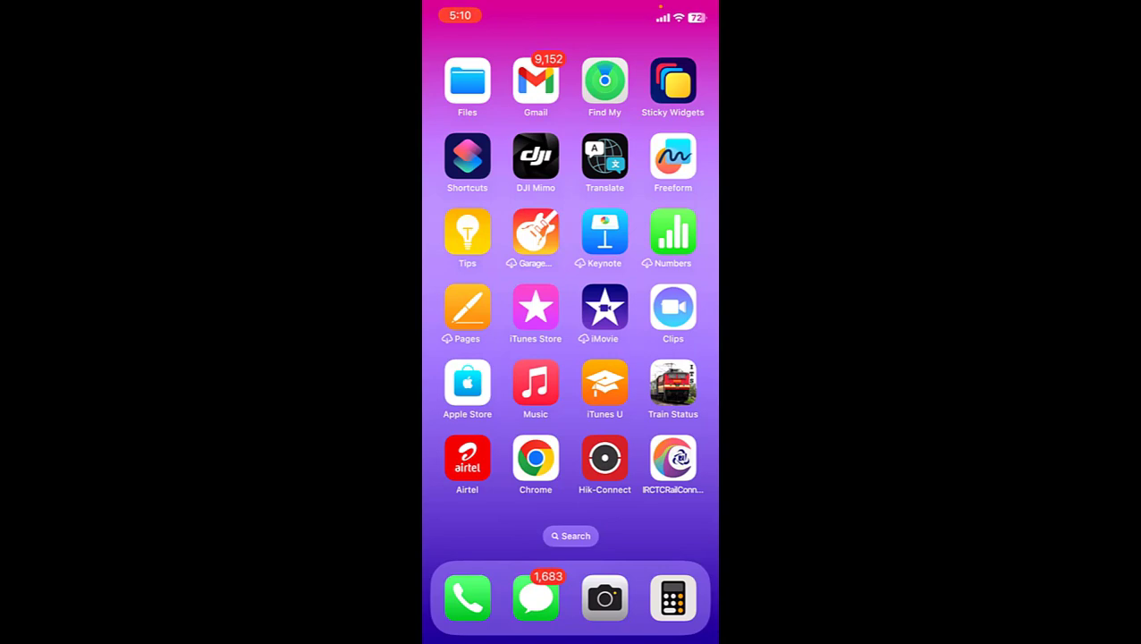
Launch Chrome on the iPhone and scroll the 'adobe pdf compressor' results to Adobe's listing
left_click(536, 458)
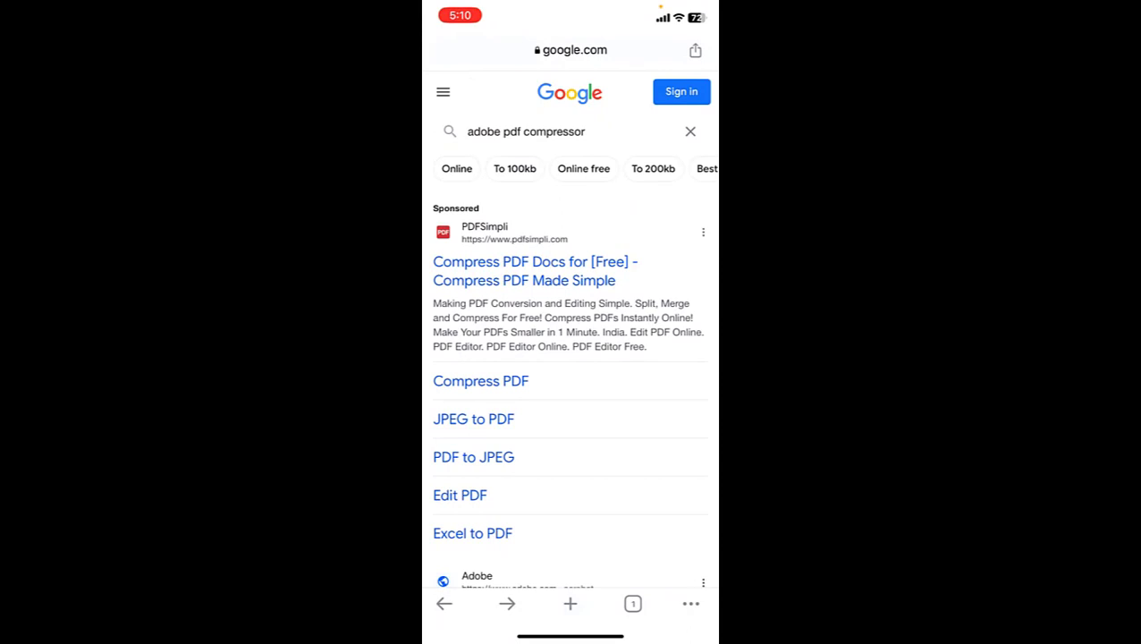
scroll(570, 358, "down", 3)
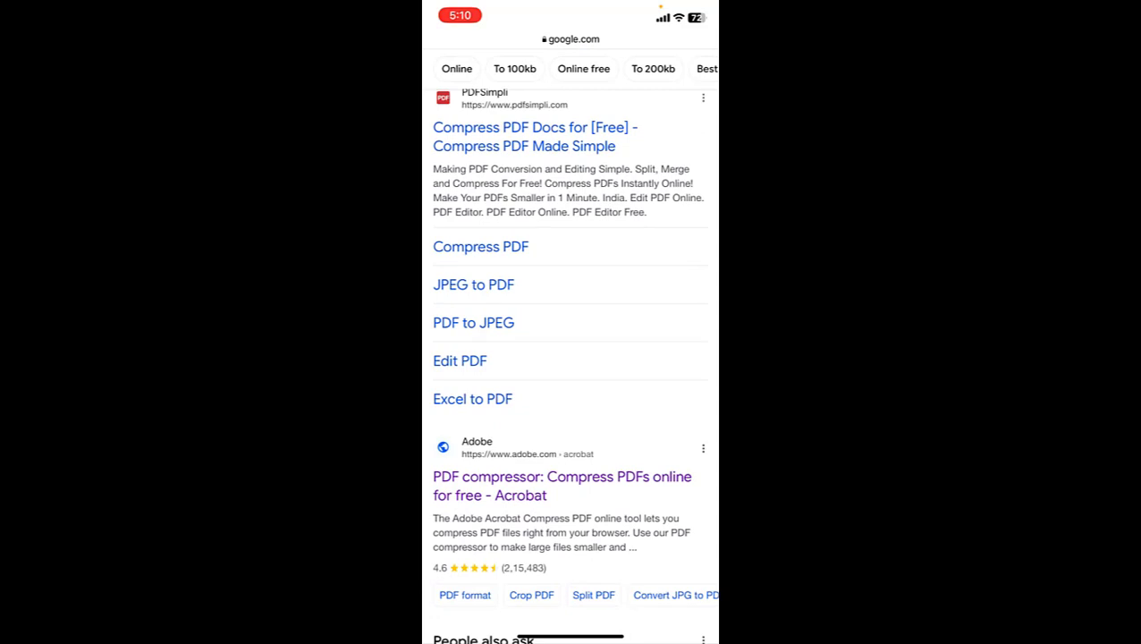
On the phone, upload Original to Adobe's compressor and compress it at Medium
left_click(561, 485)
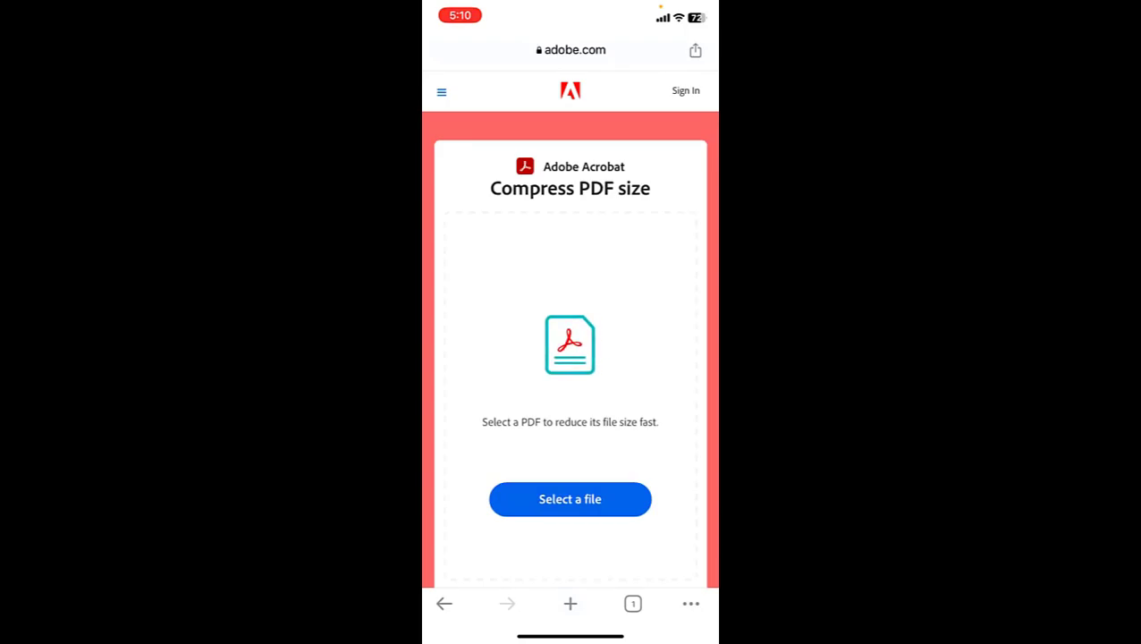
left_click(569, 499)
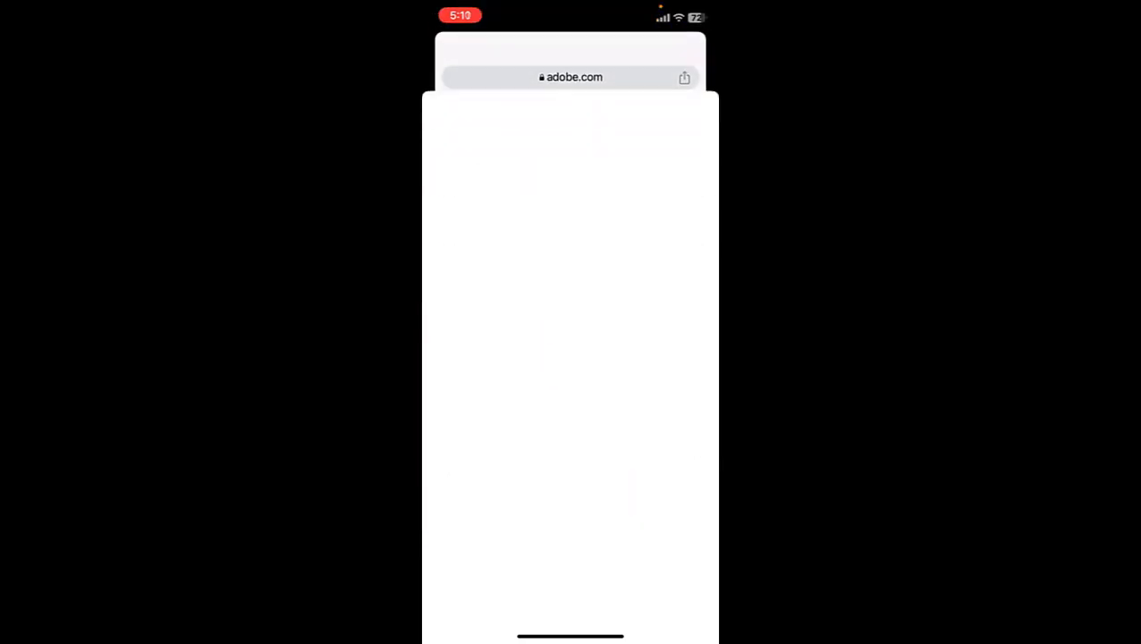
left_click(480, 161)
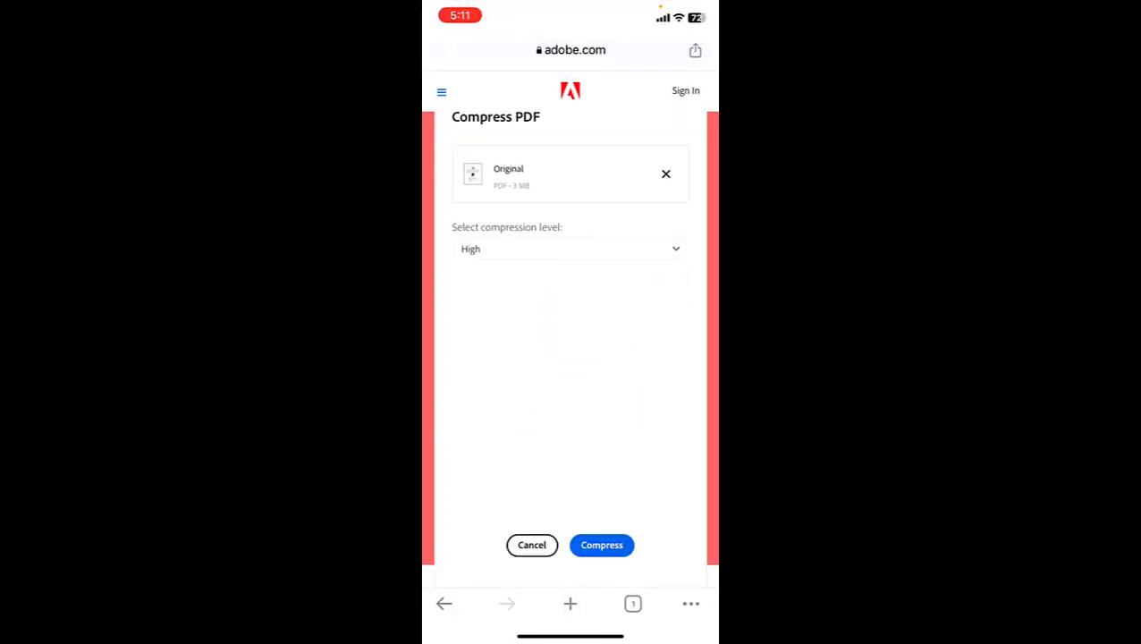
left_click(569, 248)
left_click(516, 351)
left_click(602, 545)
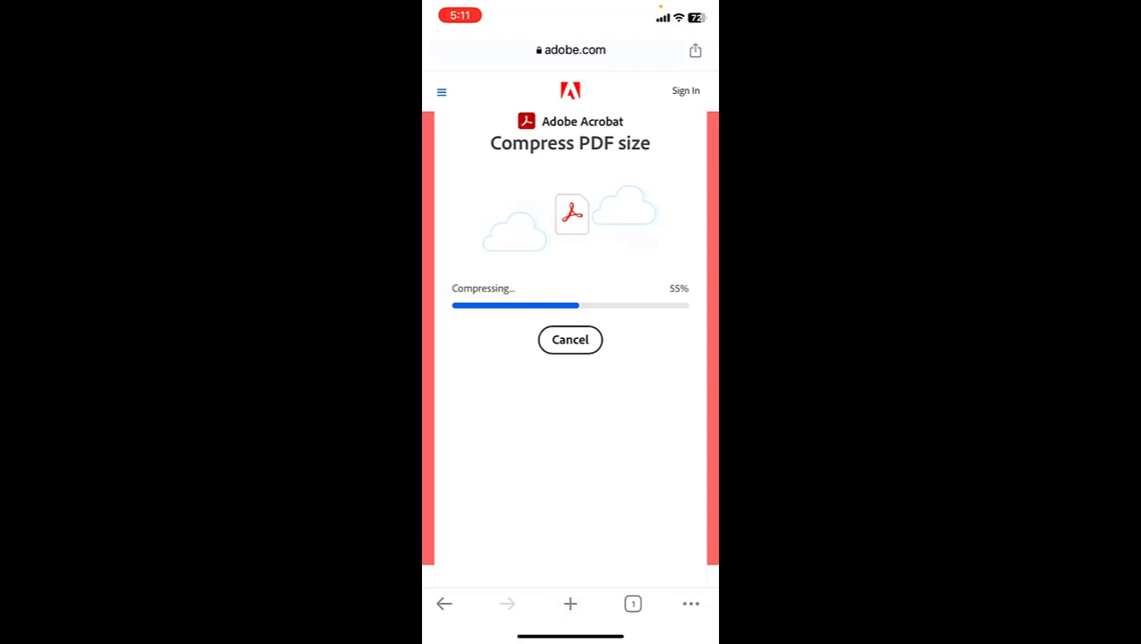